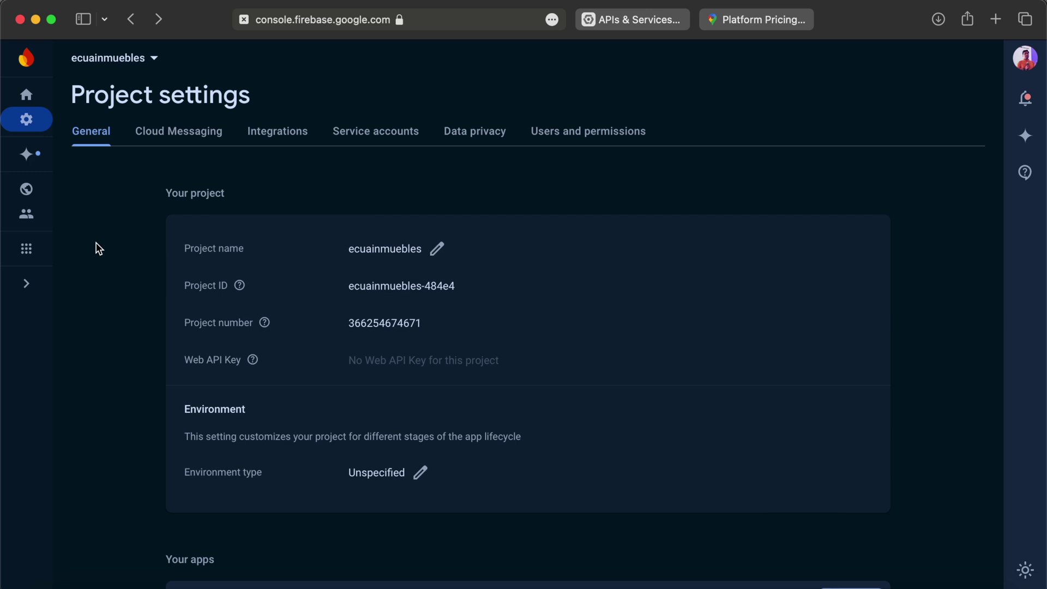
# Step: Open Authentication for the ecuainmuebles project and start its setup
pyautogui.click(25, 284)
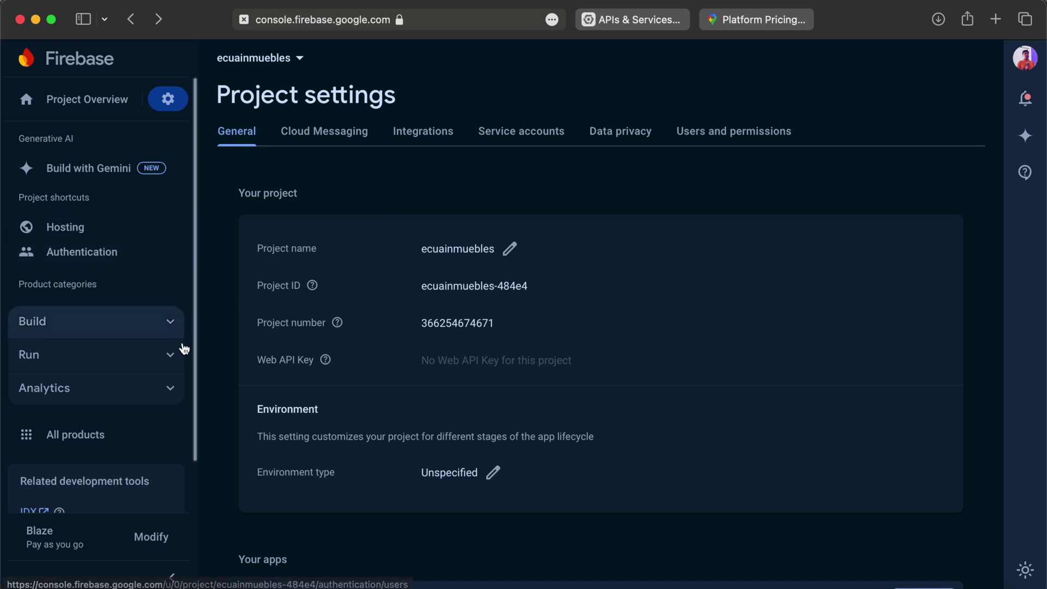
pyautogui.click(168, 327)
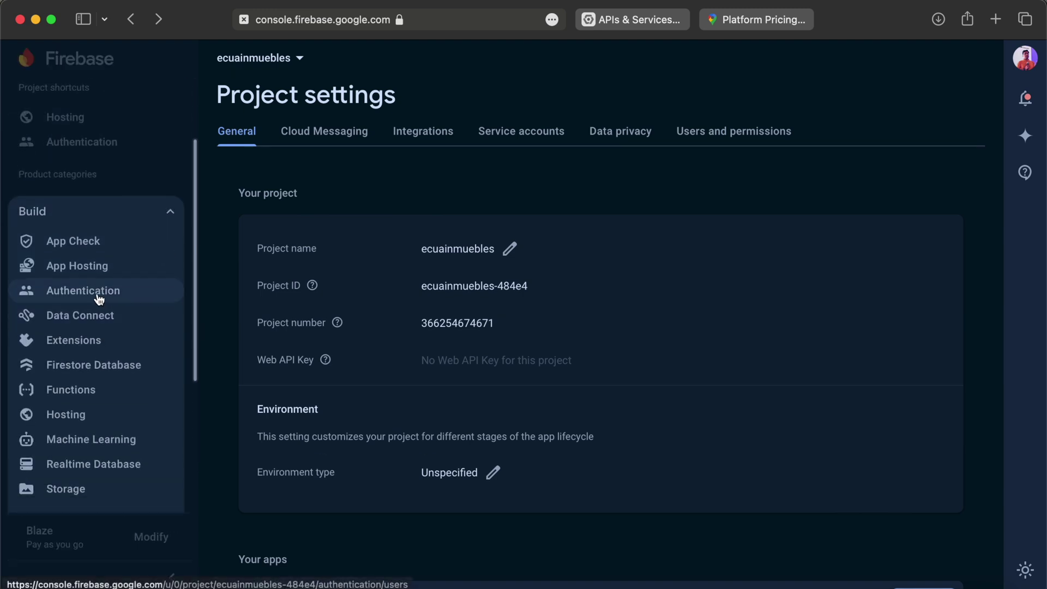
pyautogui.click(98, 295)
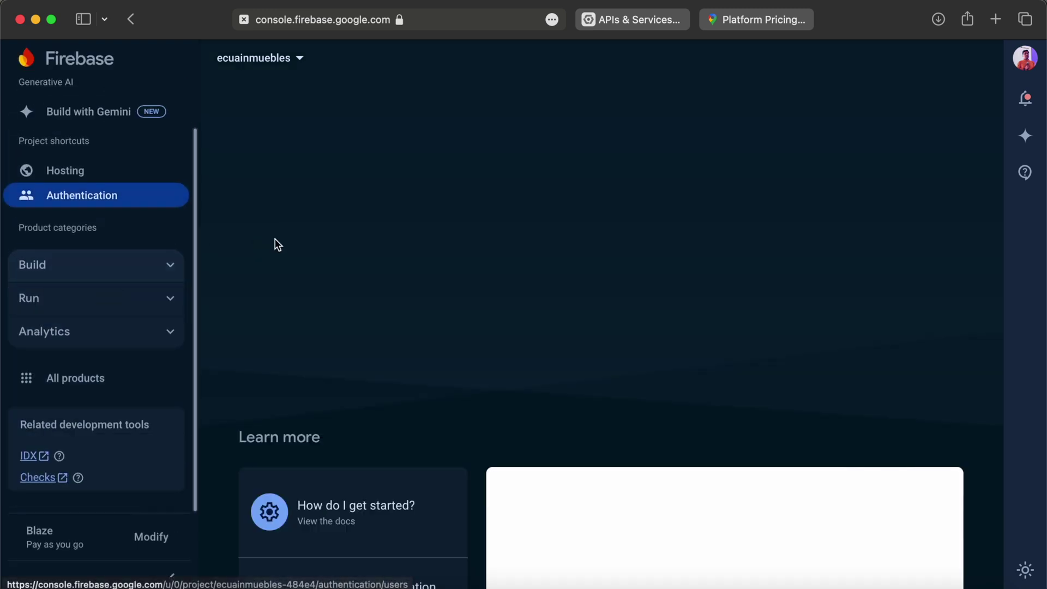
pyautogui.click(276, 278)
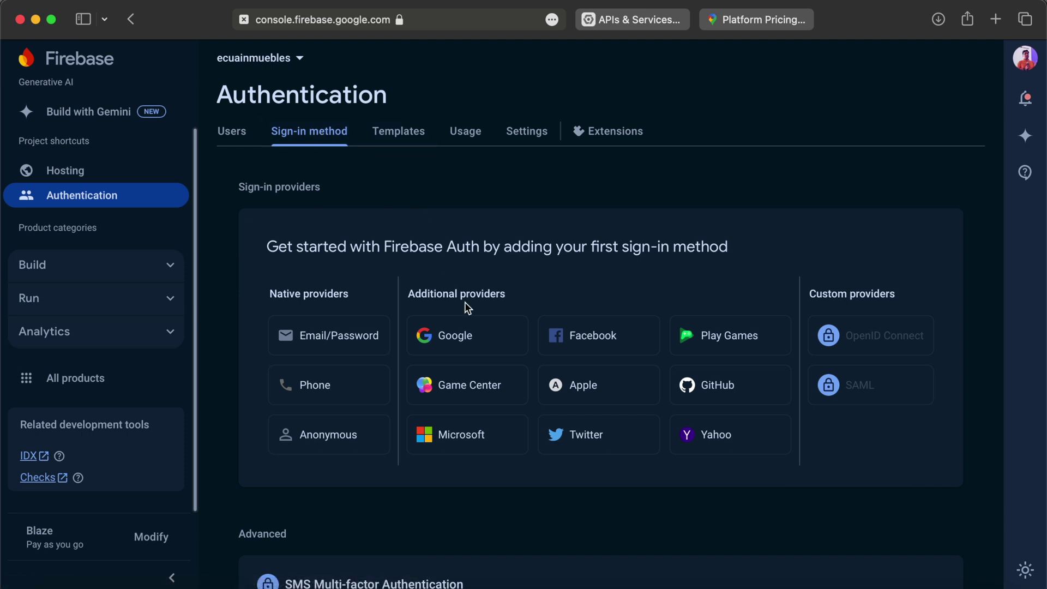
# Step: Enable the Google sign-in provider with public-facing name Ecuainmuebles and the project's support email, and save it
pyautogui.click(472, 341)
pyautogui.click(774, 290)
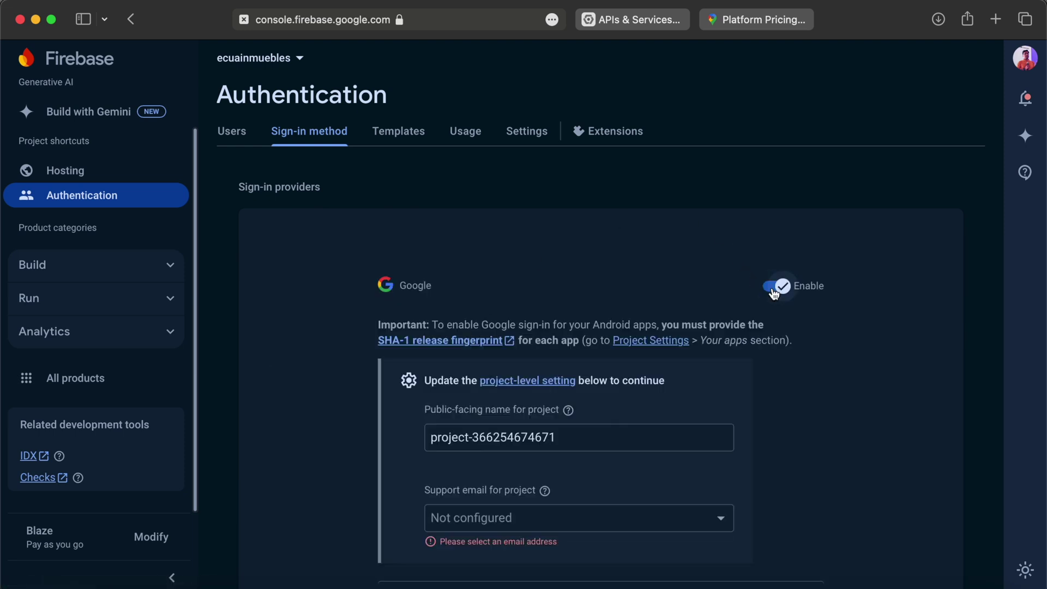
pyautogui.scroll(-5, 479, 264)
pyautogui.click(577, 271)
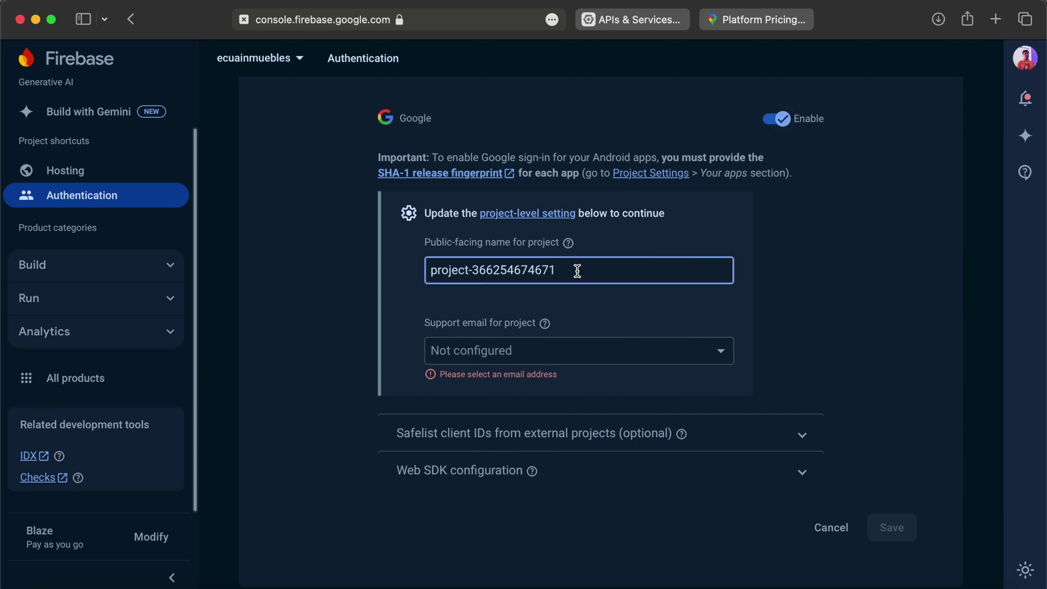
pyautogui.press('super+a')
pyautogui.write('Ecuainmuebles')
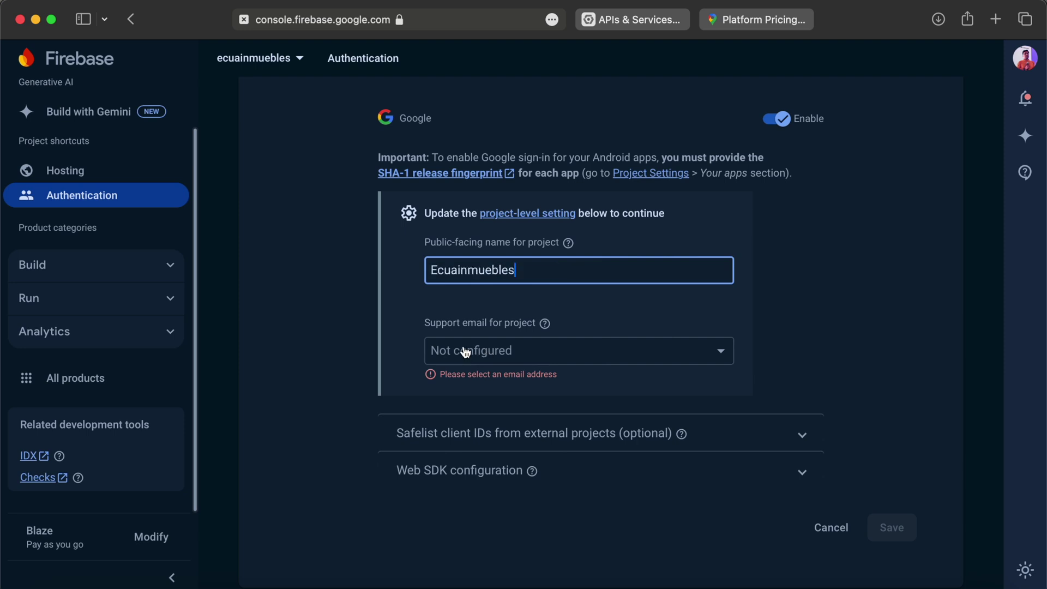
pyautogui.click(464, 351)
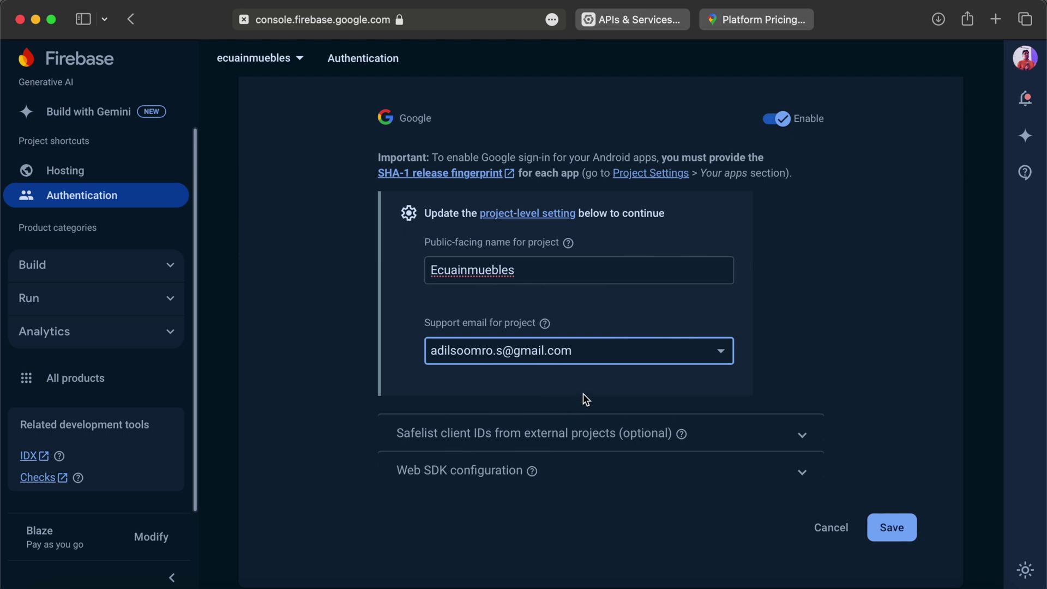
pyautogui.scroll(-3, 654, 396)
pyautogui.click(892, 413)
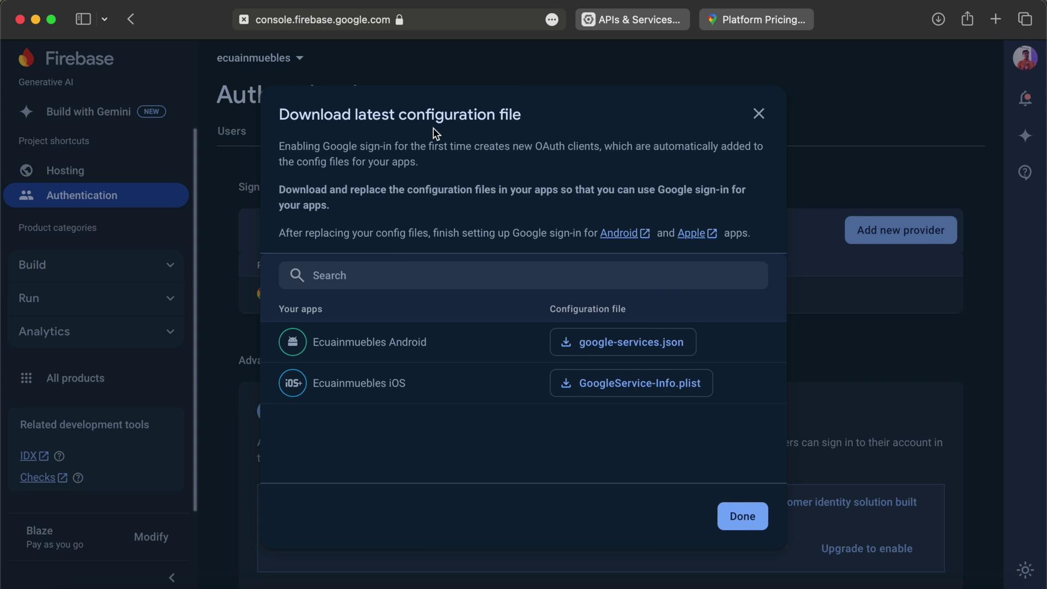
# Step: Review the dialog offering the latest configuration files and close it without downloading anything
pyautogui.doubleClick(460, 113)
pyautogui.doubleClick(509, 114)
pyautogui.click(550, 117)
pyautogui.click(760, 114)
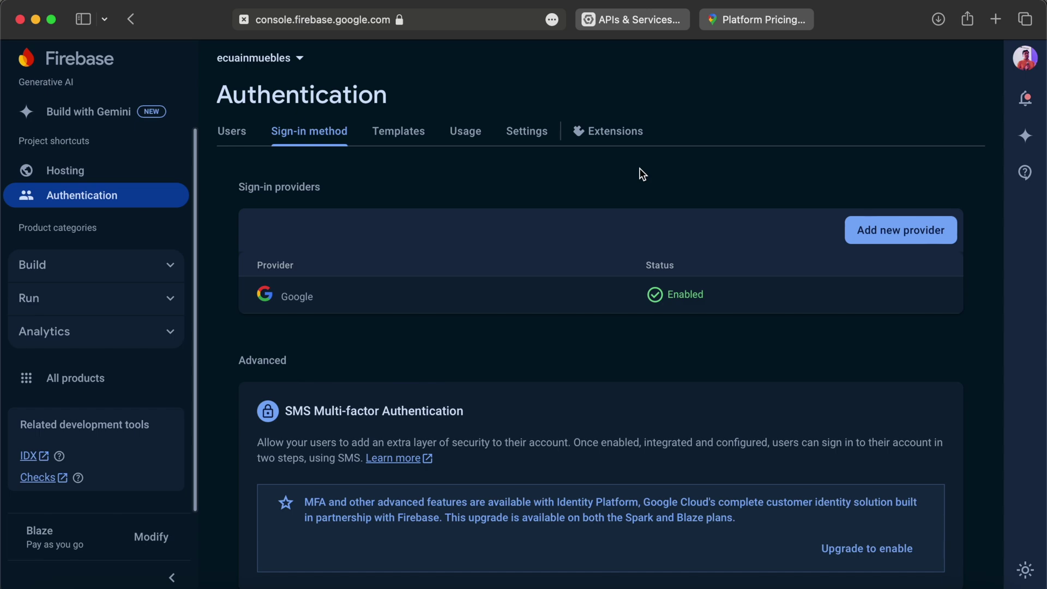
# Step: Add Phone as a new sign-in provider, leave its optional testing numbers empty, and save it
pyautogui.click(892, 236)
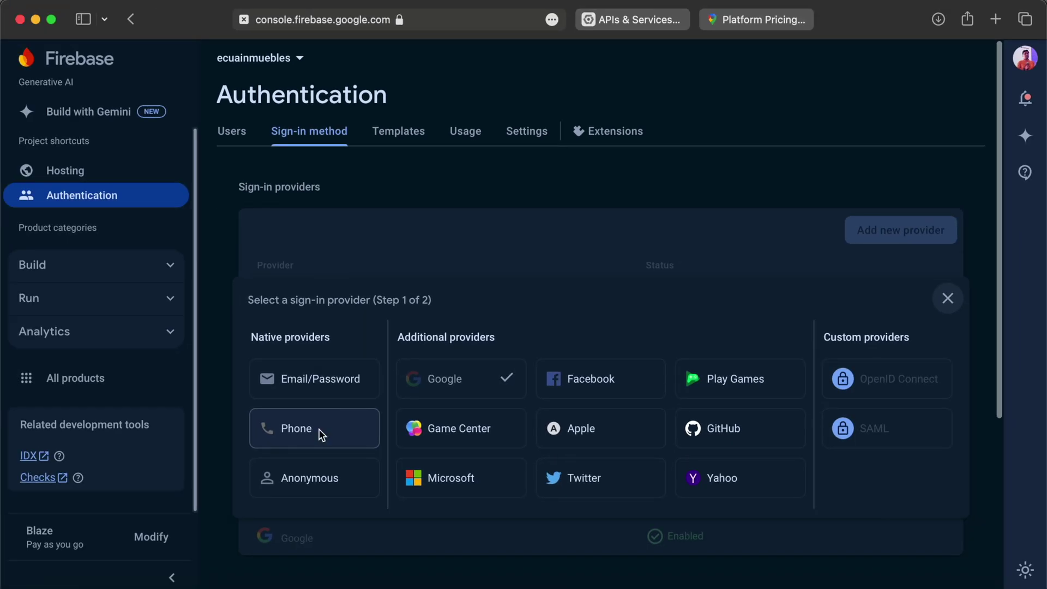
pyautogui.click(322, 434)
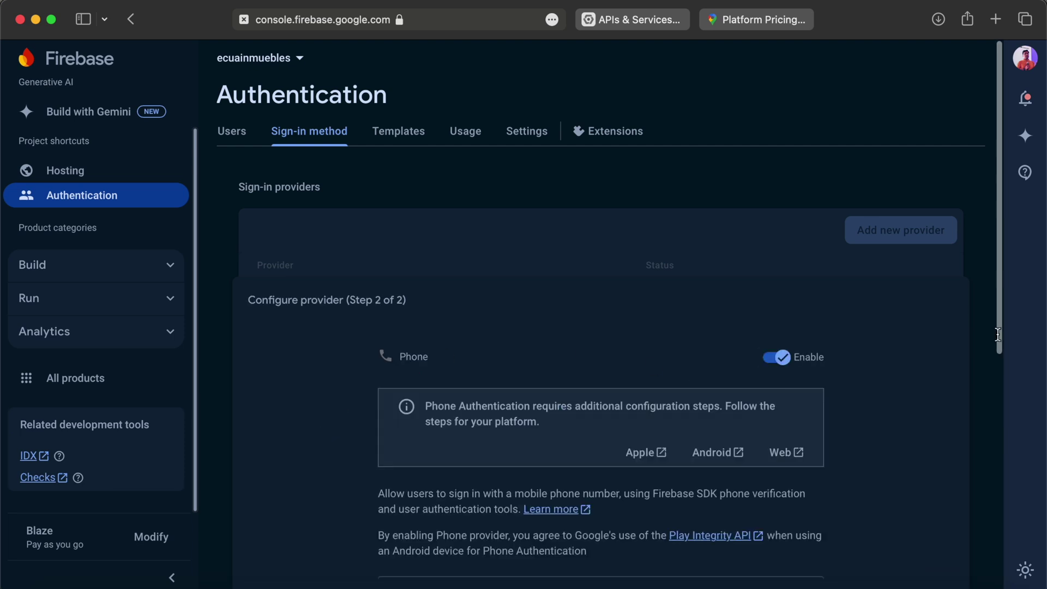
pyautogui.moveTo(999, 335); pyautogui.dragTo(1002, 473)
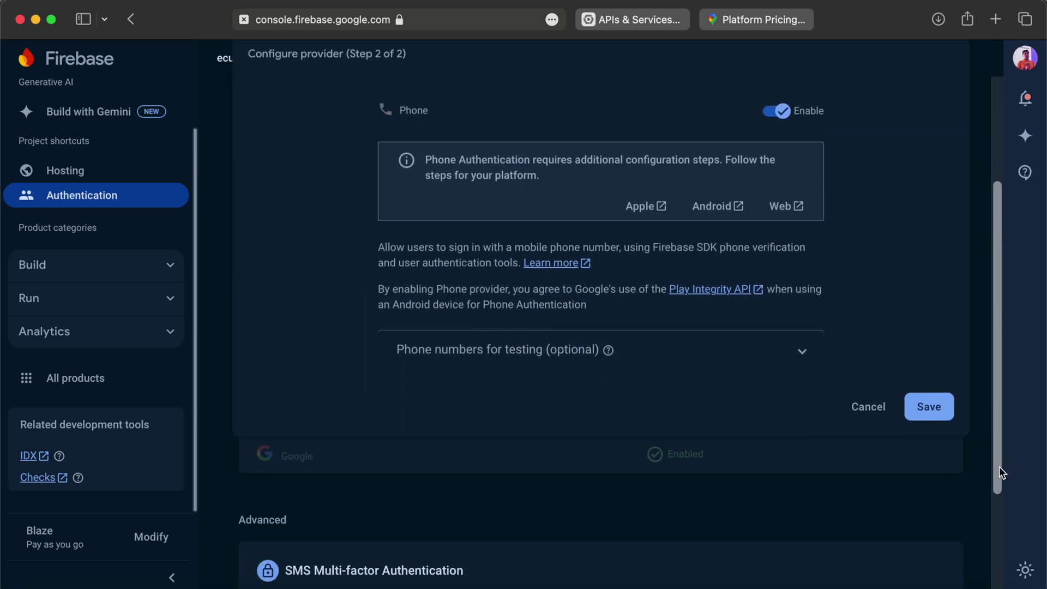
pyautogui.click(804, 352)
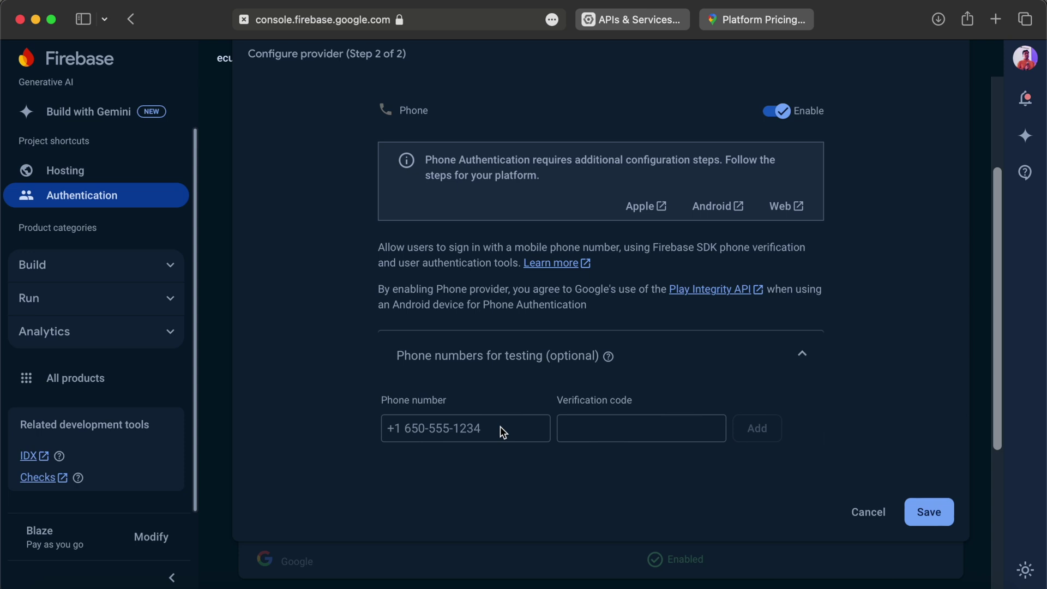
pyautogui.click(802, 353)
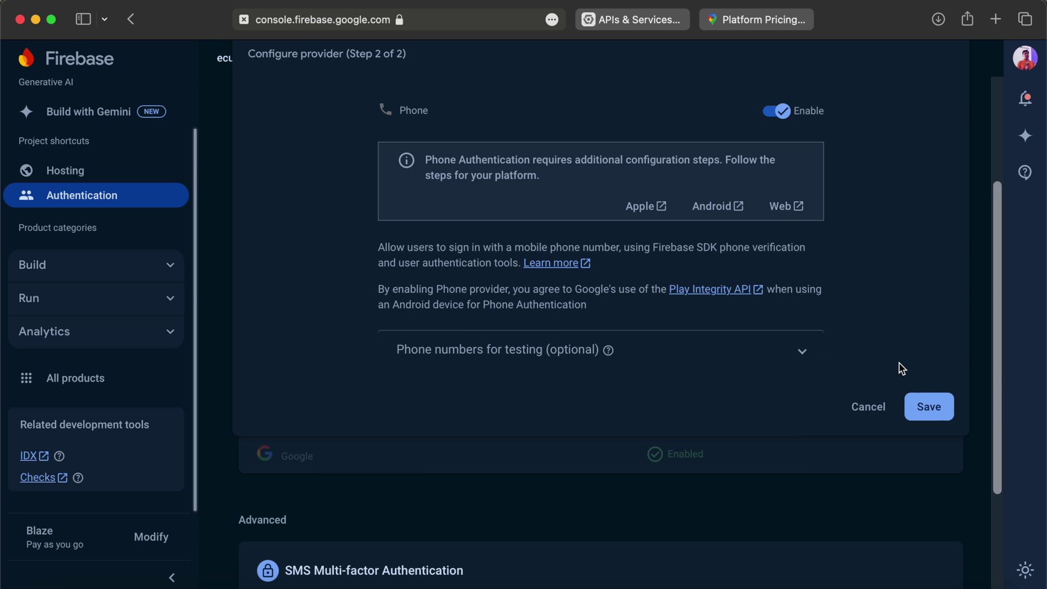
pyautogui.click(928, 406)
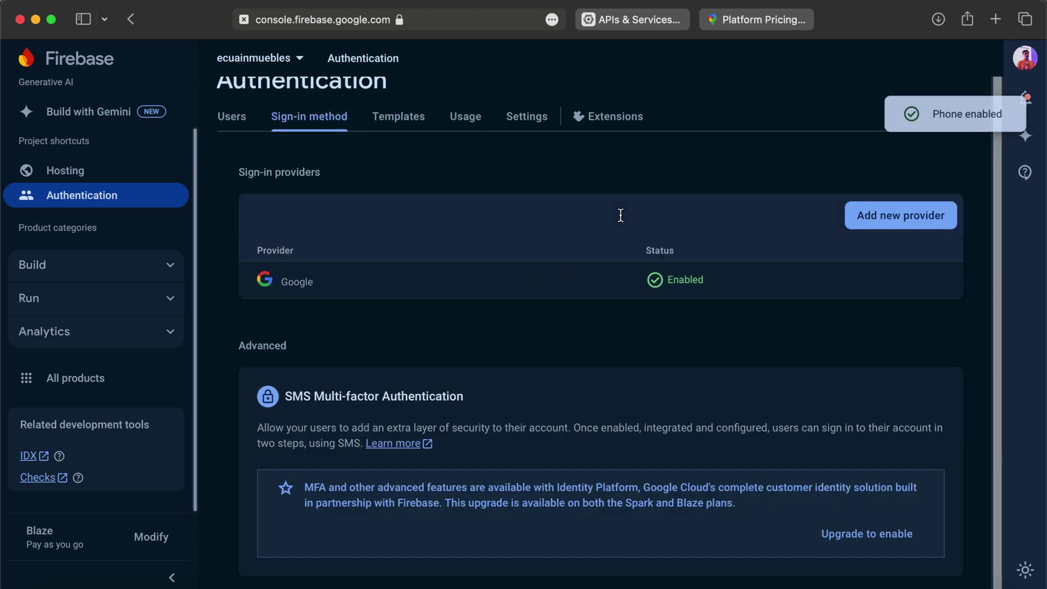
pyautogui.scroll(1, 621, 215)
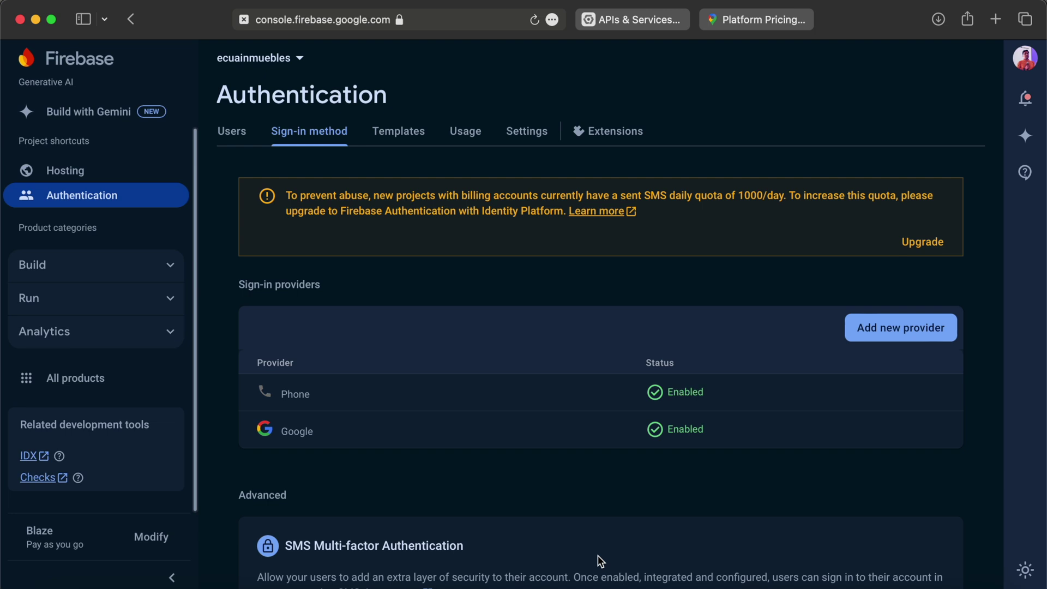
# Step: Open App Check for the project and start its setup
pyautogui.click(170, 266)
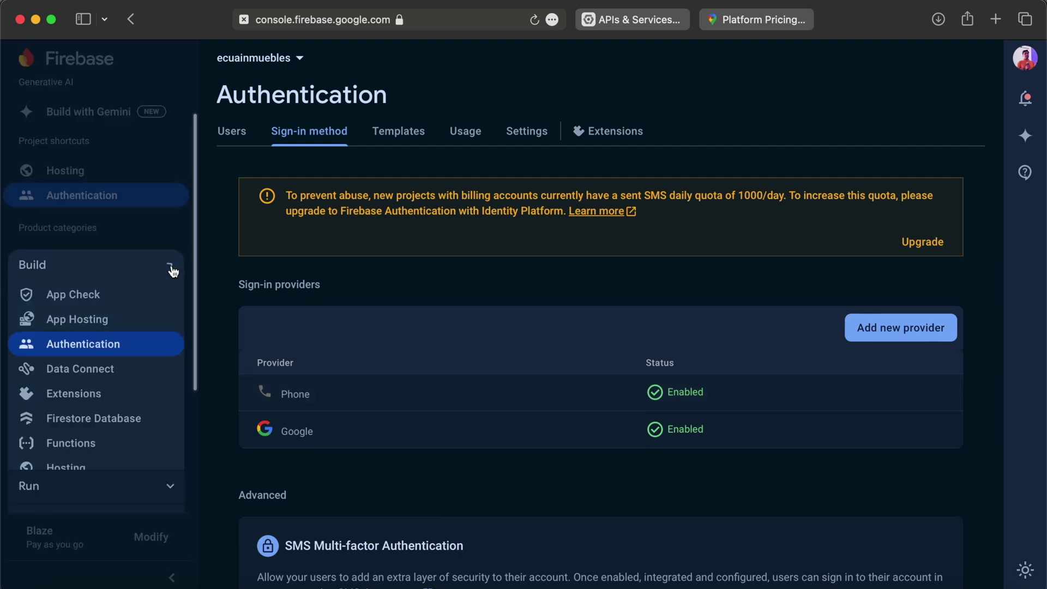
pyautogui.click(107, 295)
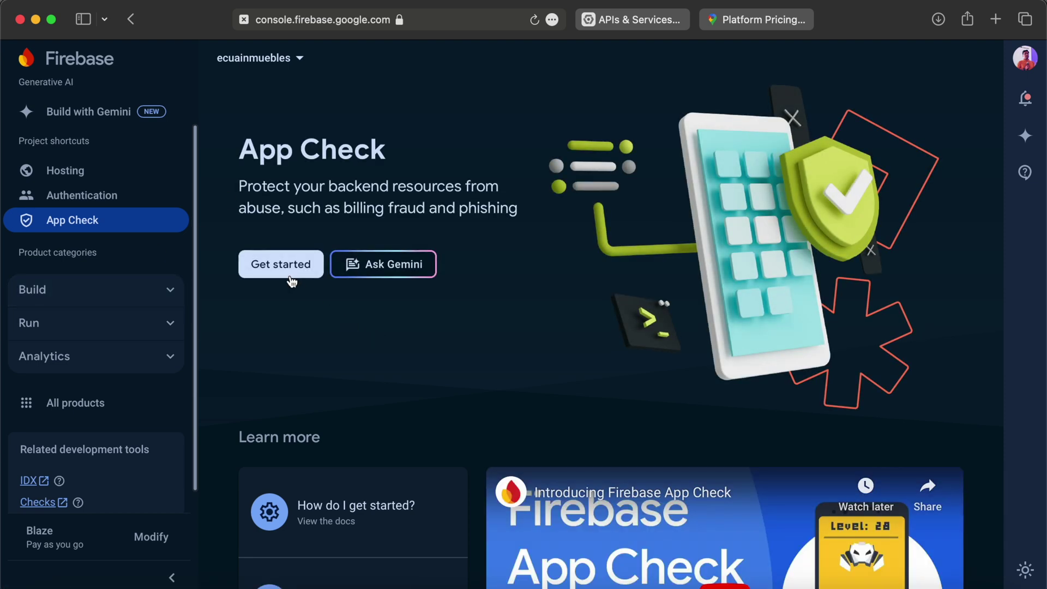
pyautogui.click(285, 264)
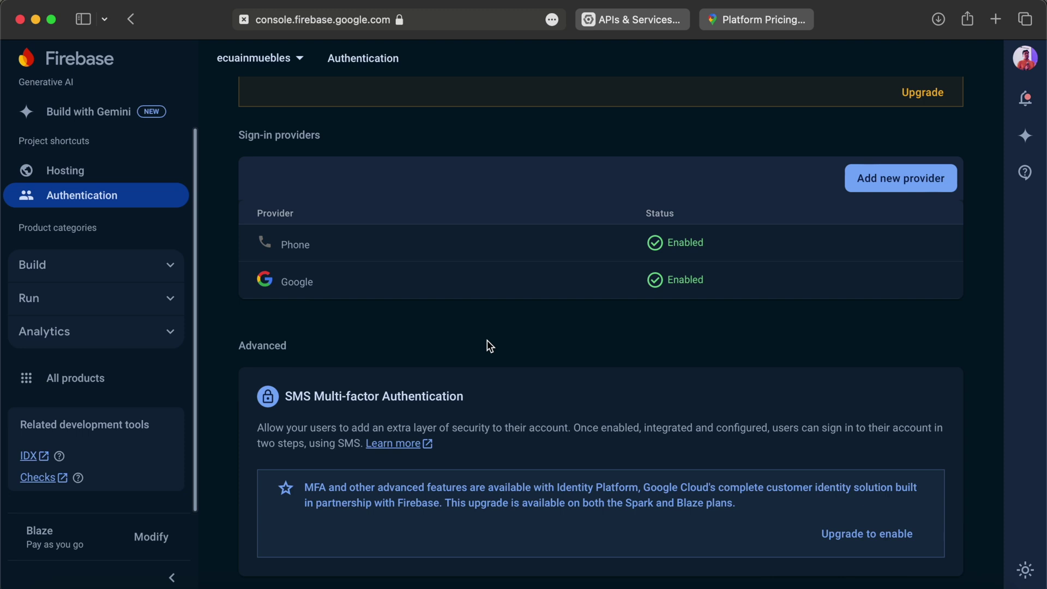
# Step: Open the general project settings and select the Ecuainmuebles iOS app among the project's apps
pyautogui.scroll(3, 489, 346)
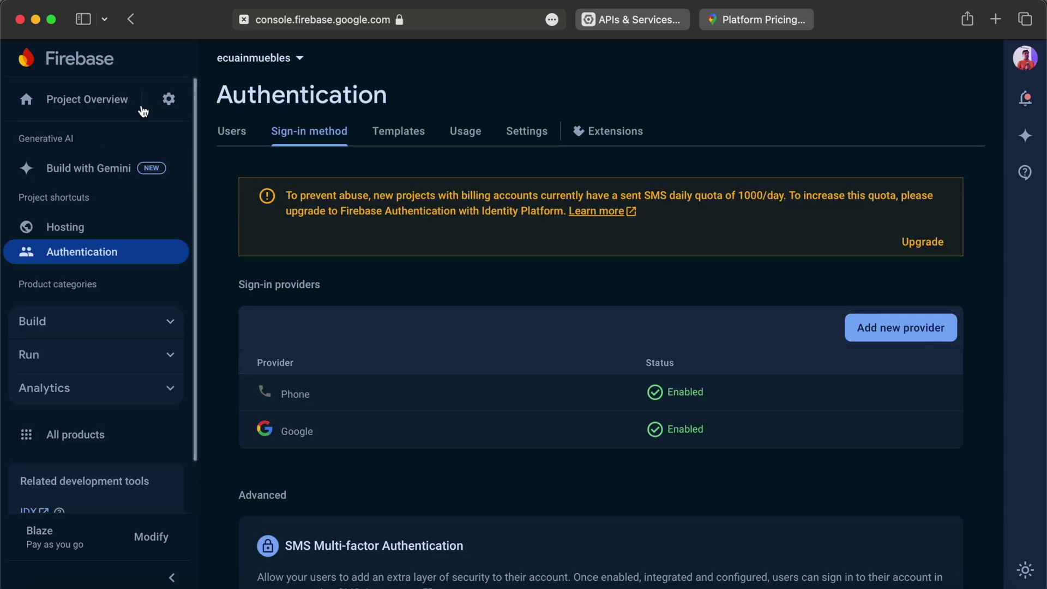
pyautogui.click(169, 99)
pyautogui.click(208, 109)
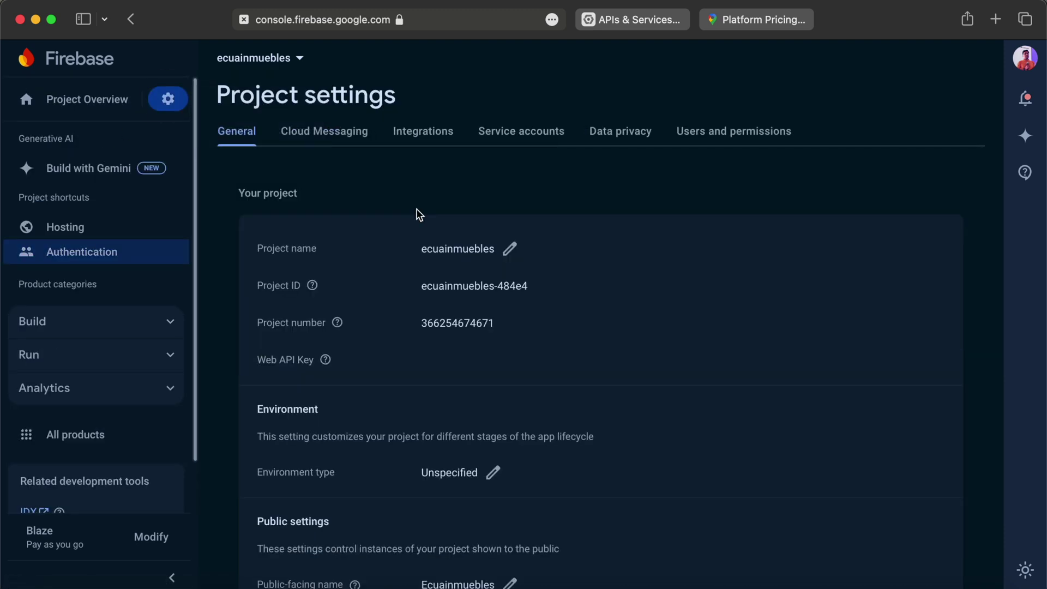
pyautogui.scroll(-5, 416, 212)
pyautogui.scroll(-1, 417, 212)
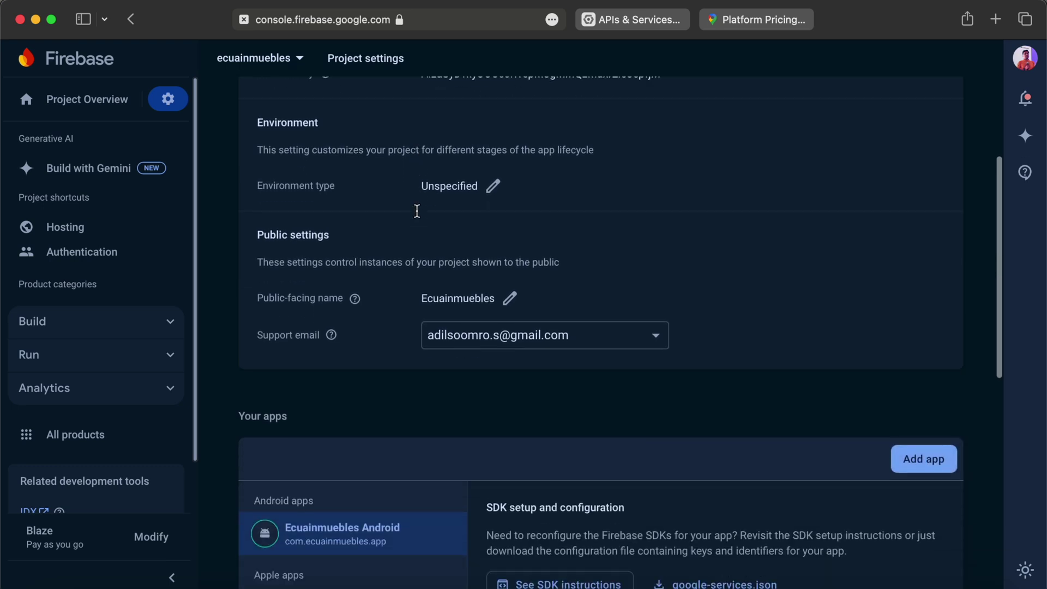
pyautogui.scroll(-1, 474, 385)
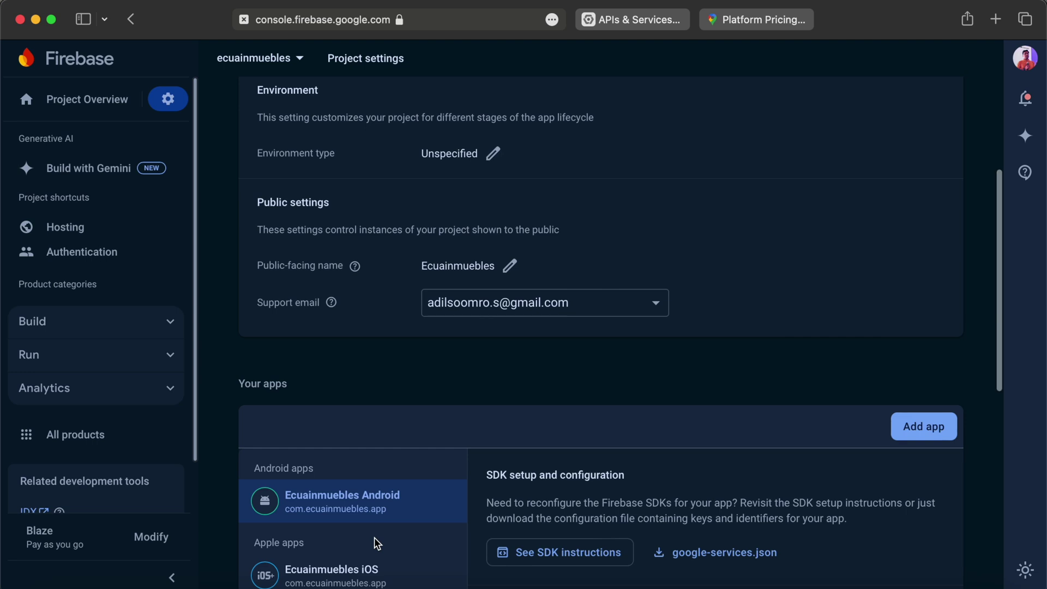
pyautogui.scroll(-1, 374, 539)
pyautogui.click(366, 562)
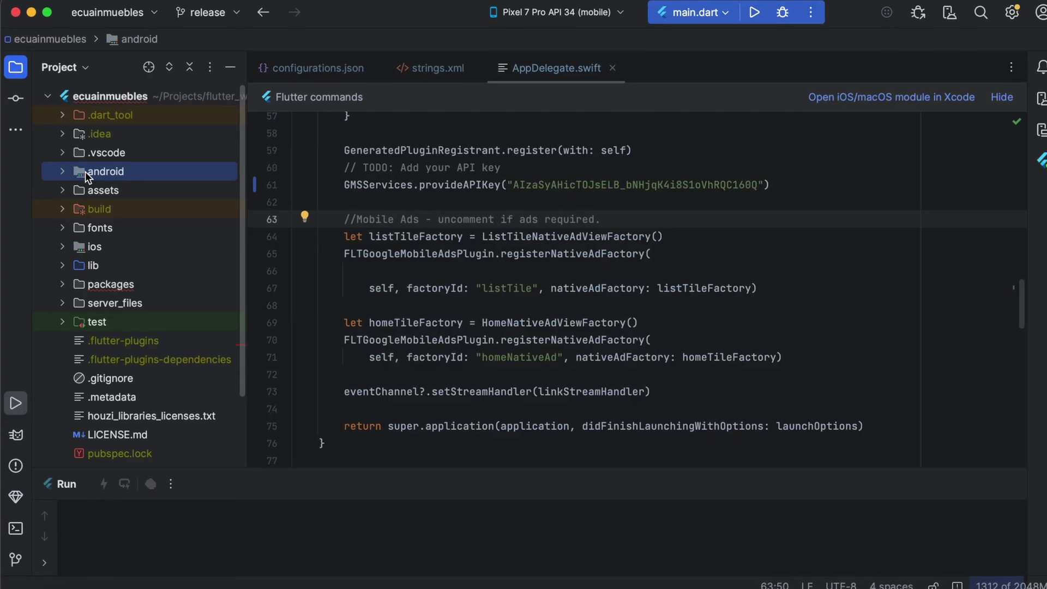
# Step: Switch to Android Studio and overwrite google-services.json in the android/app folder with the copy from Downloads
pyautogui.click(63, 171)
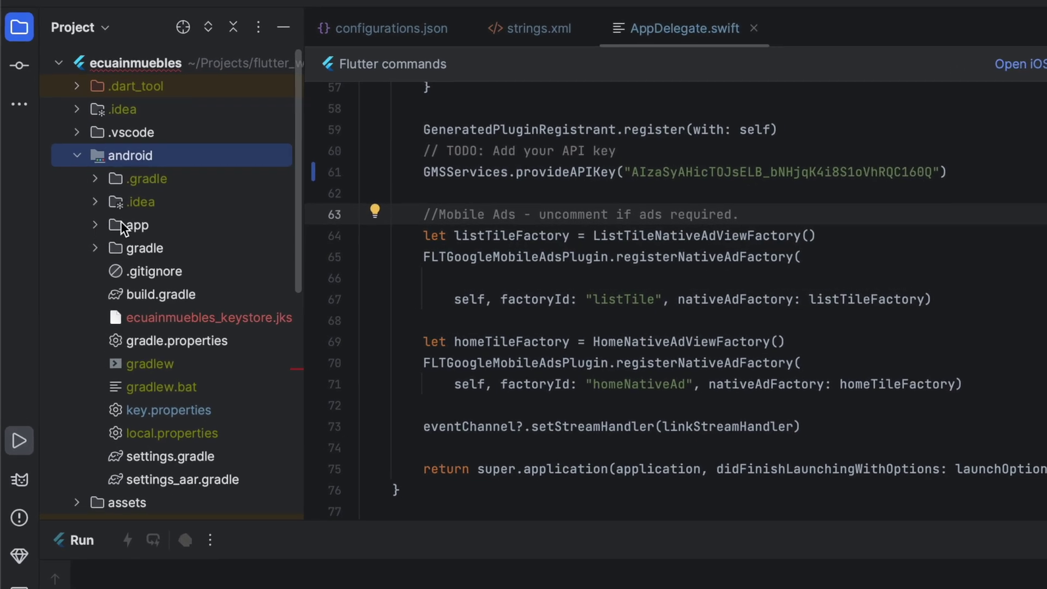
pyautogui.click(101, 226)
pyautogui.click(91, 226)
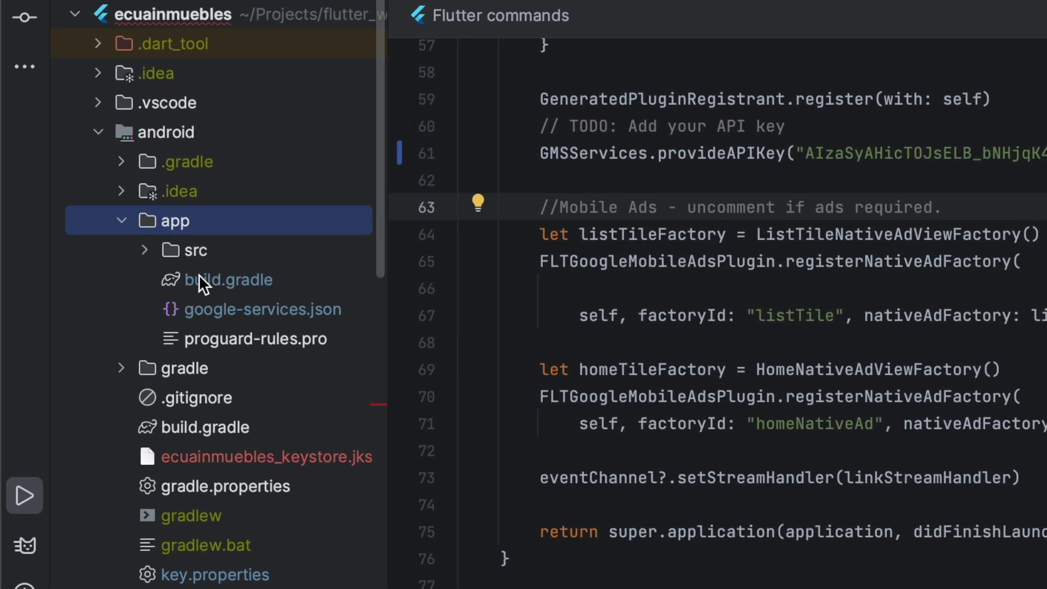
pyautogui.click(250, 301)
pyautogui.press('super+v')
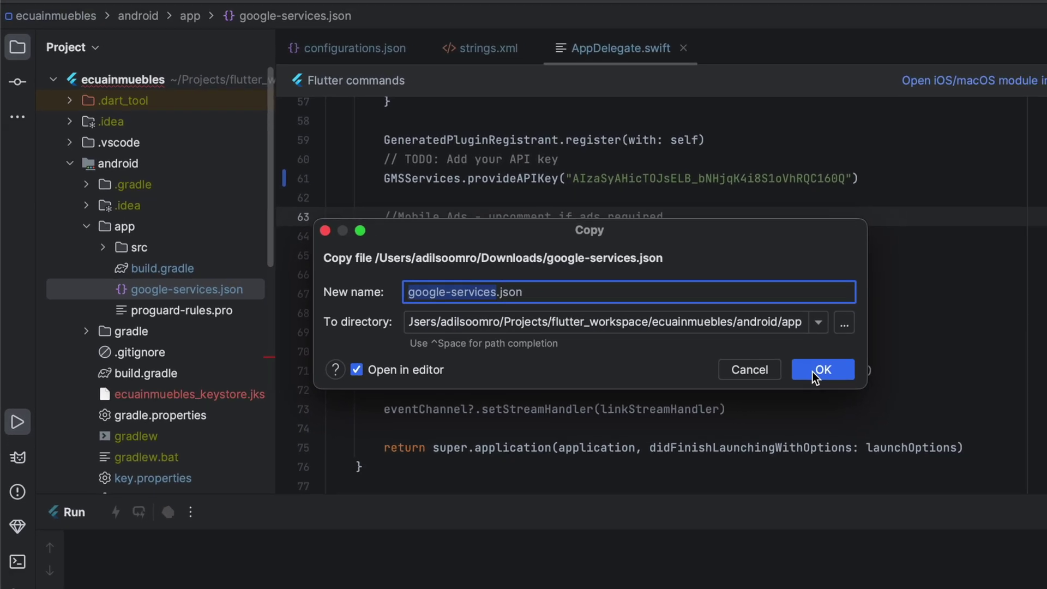
pyautogui.click(813, 372)
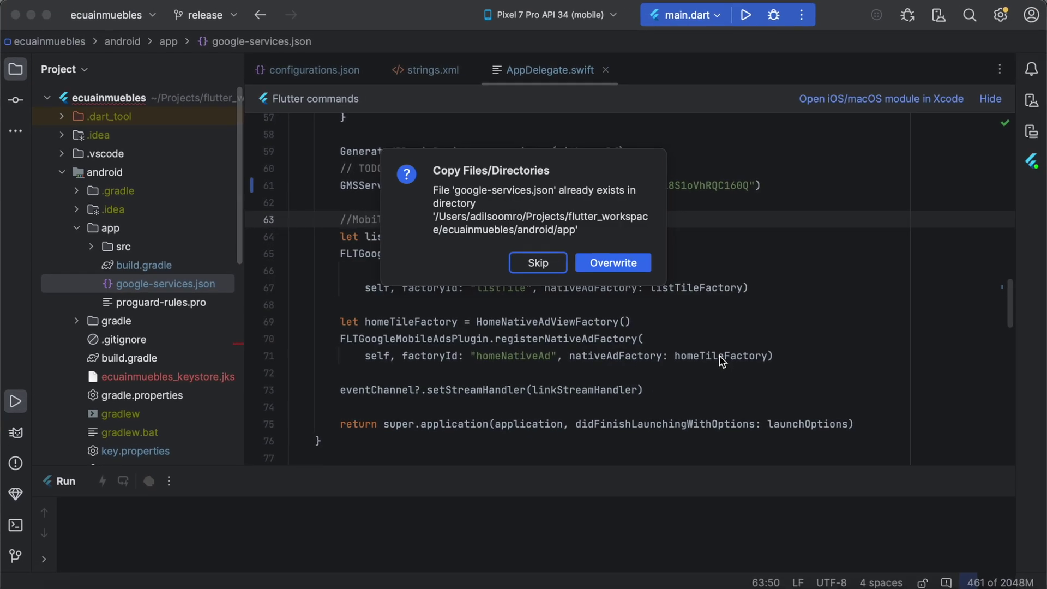
pyautogui.click(693, 270)
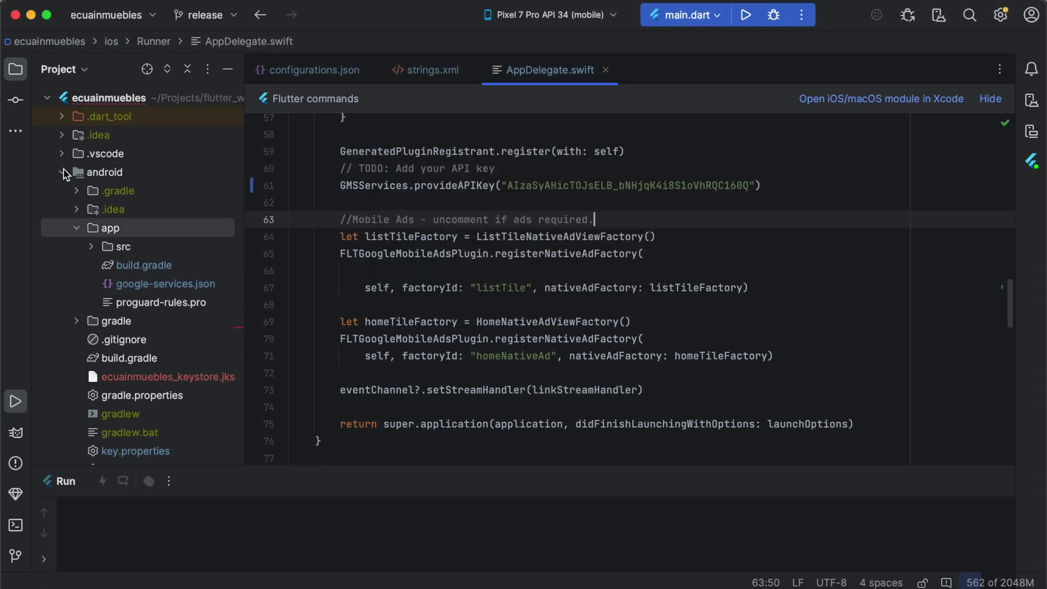
# Step: Overwrite GoogleService-Info.plist in the ios/Runner folder with the copy from Downloads
pyautogui.click(63, 172)
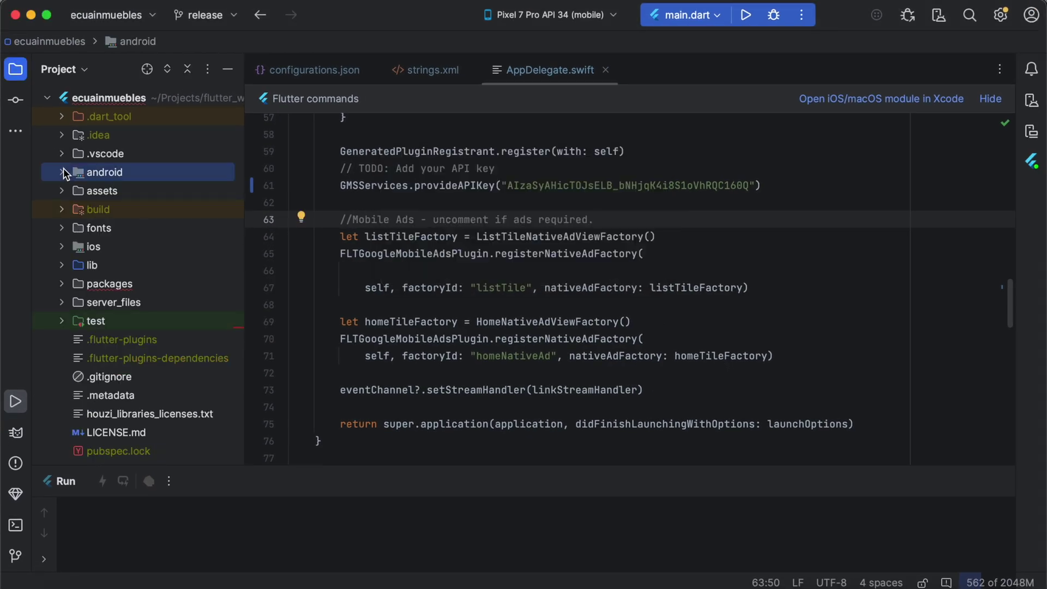
pyautogui.click(61, 247)
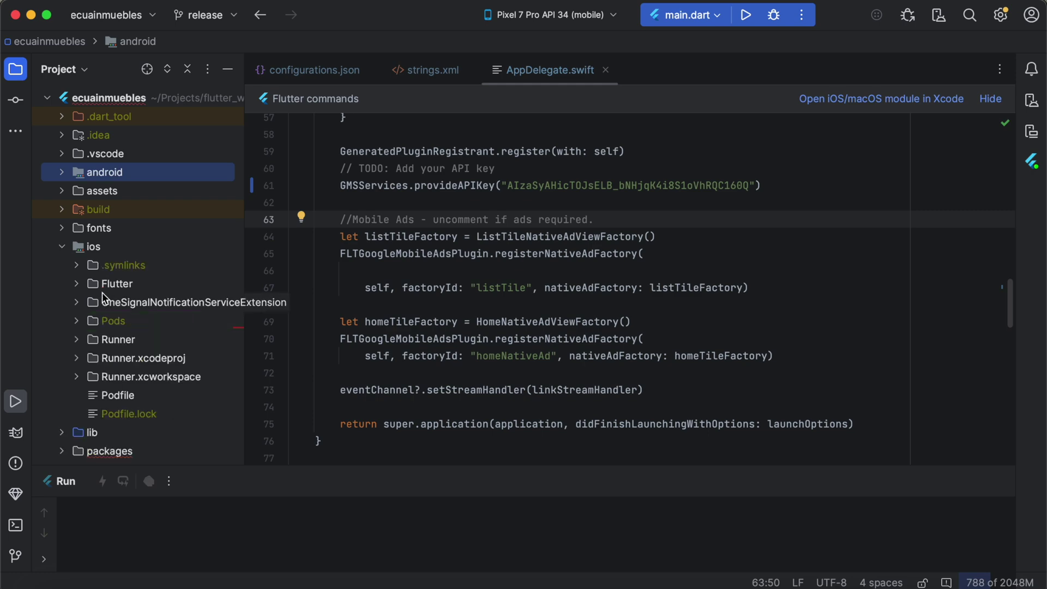
pyautogui.click(88, 247)
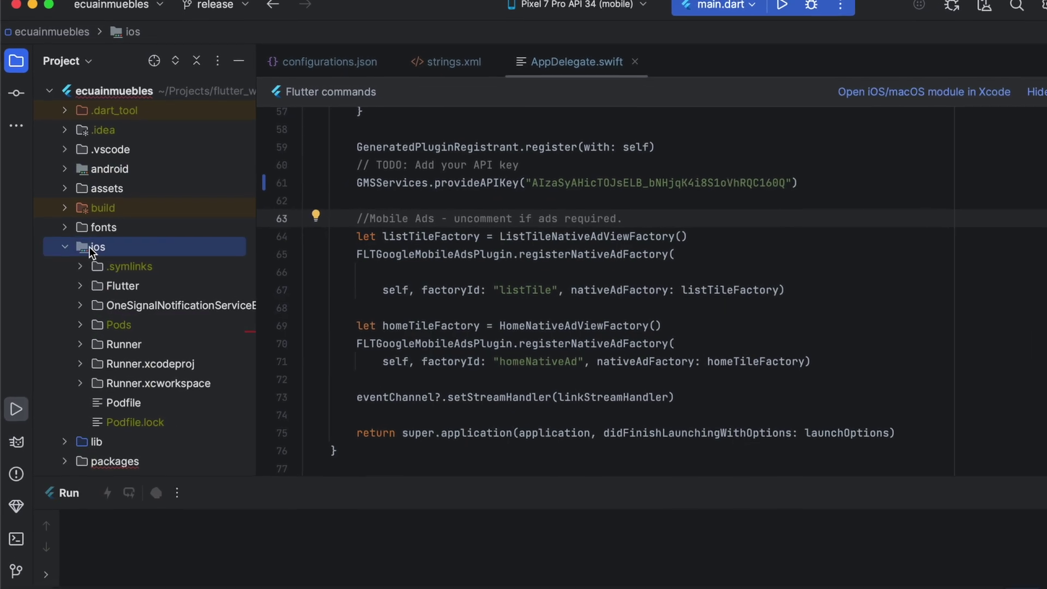
pyautogui.click(80, 340)
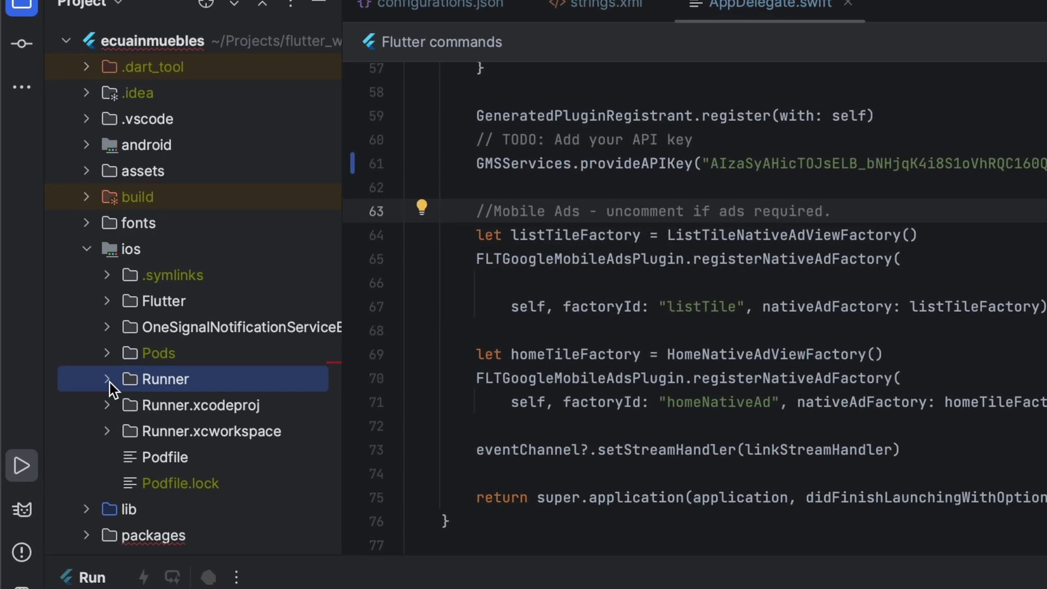
pyautogui.click(108, 380)
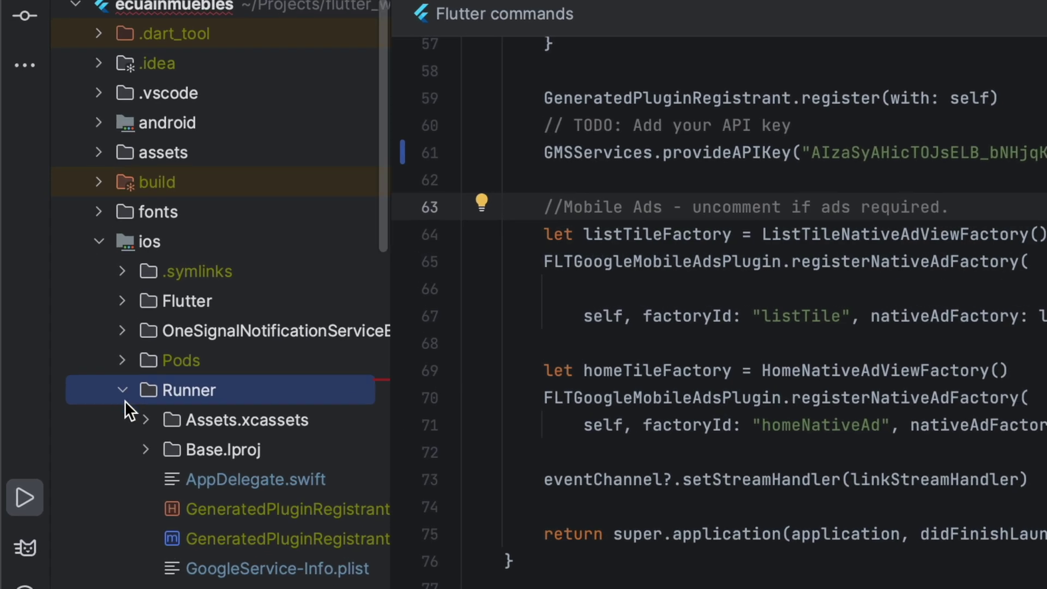
pyautogui.click(289, 320)
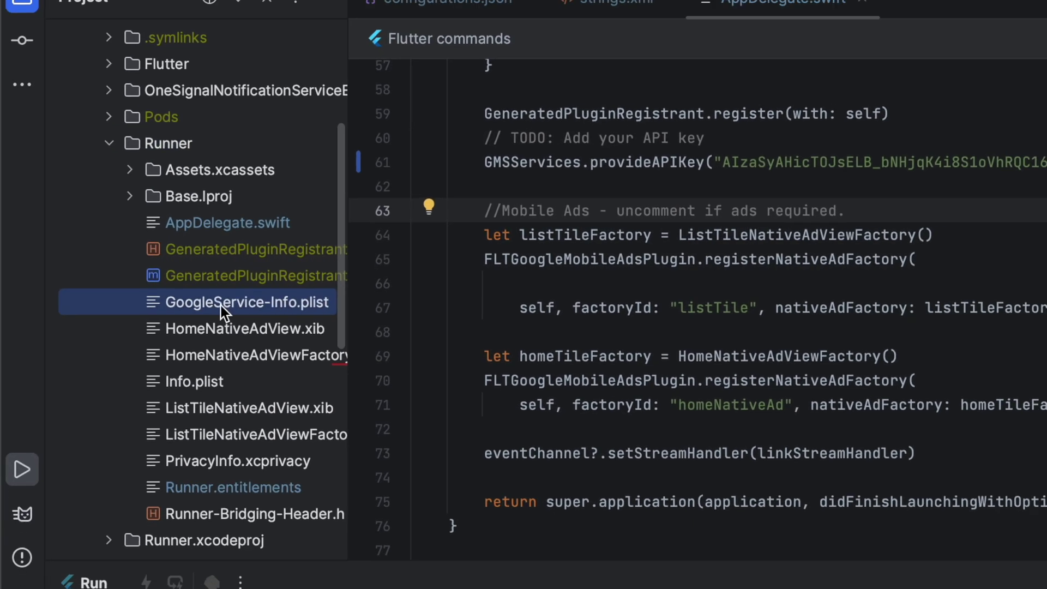
pyautogui.press('super+v')
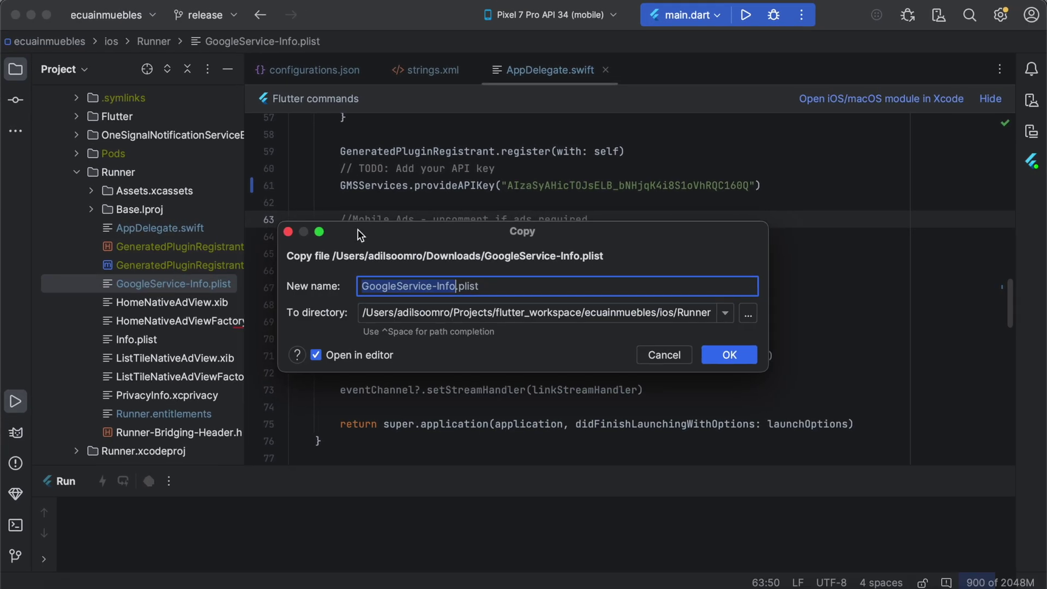
pyautogui.click(730, 355)
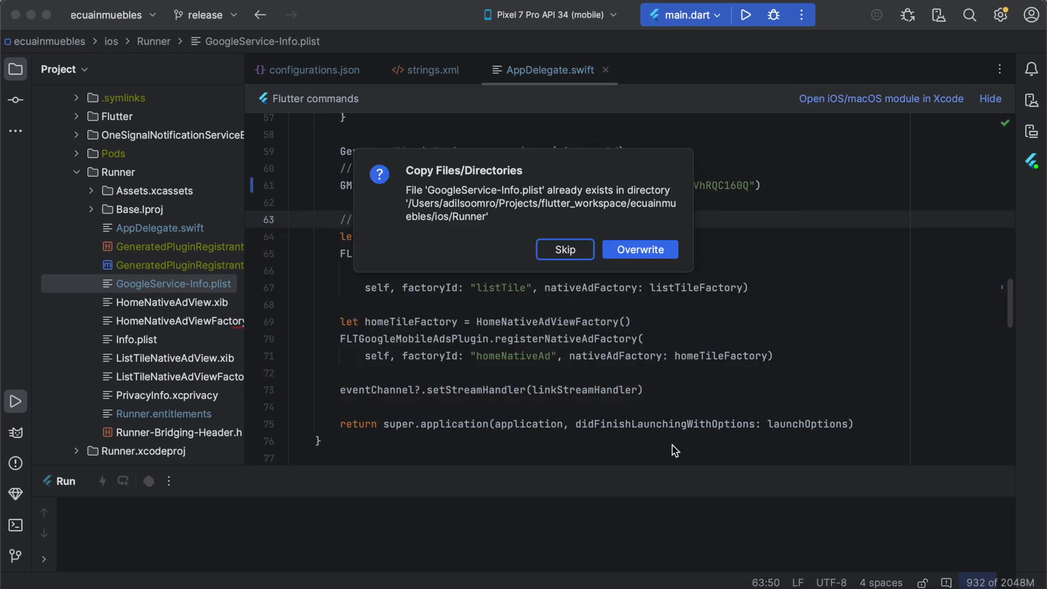
pyautogui.click(647, 252)
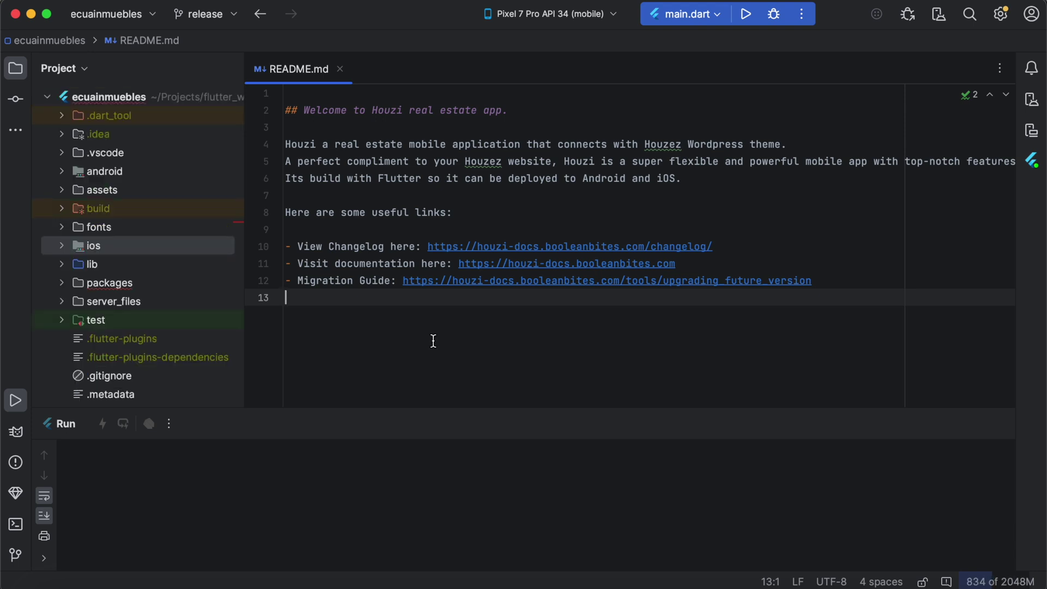
# Step: Open AppDelegate.swift from the ios/Runner folder and launch the iOS module in Xcode
pyautogui.write('f')
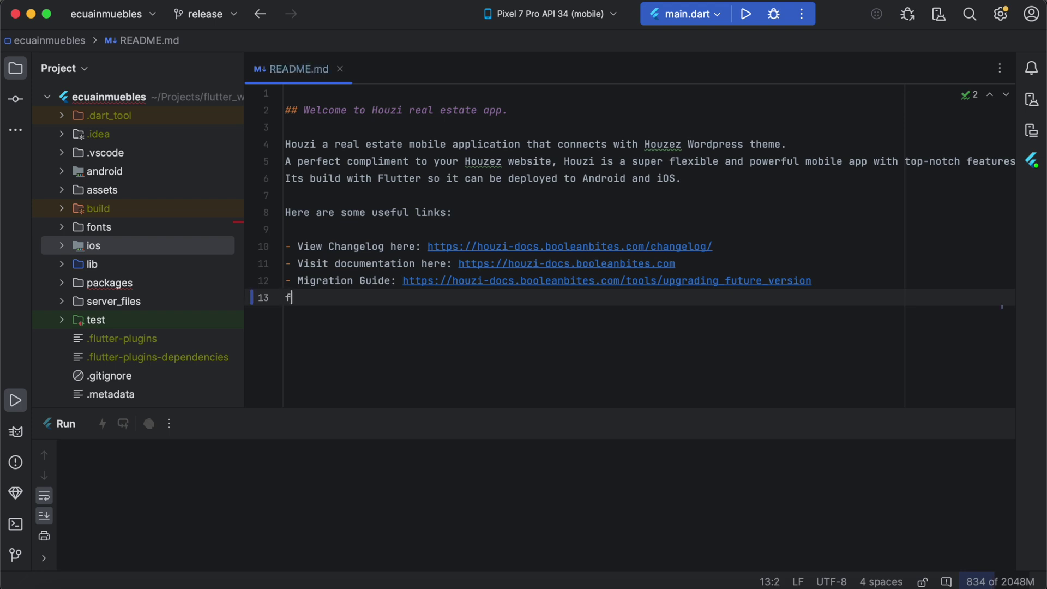
pyautogui.press('BackSpace')
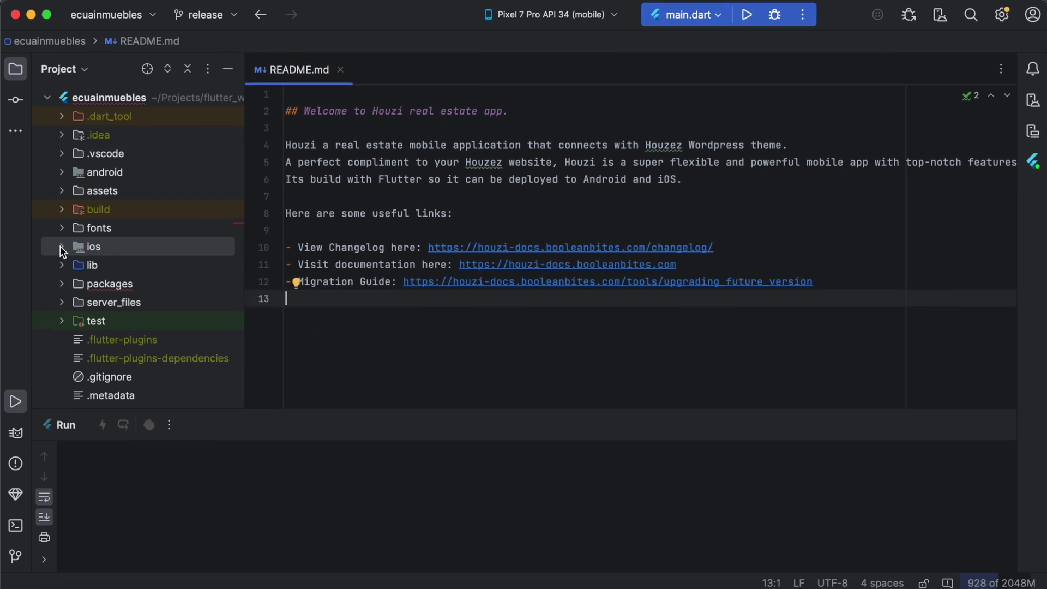
pyautogui.click(61, 246)
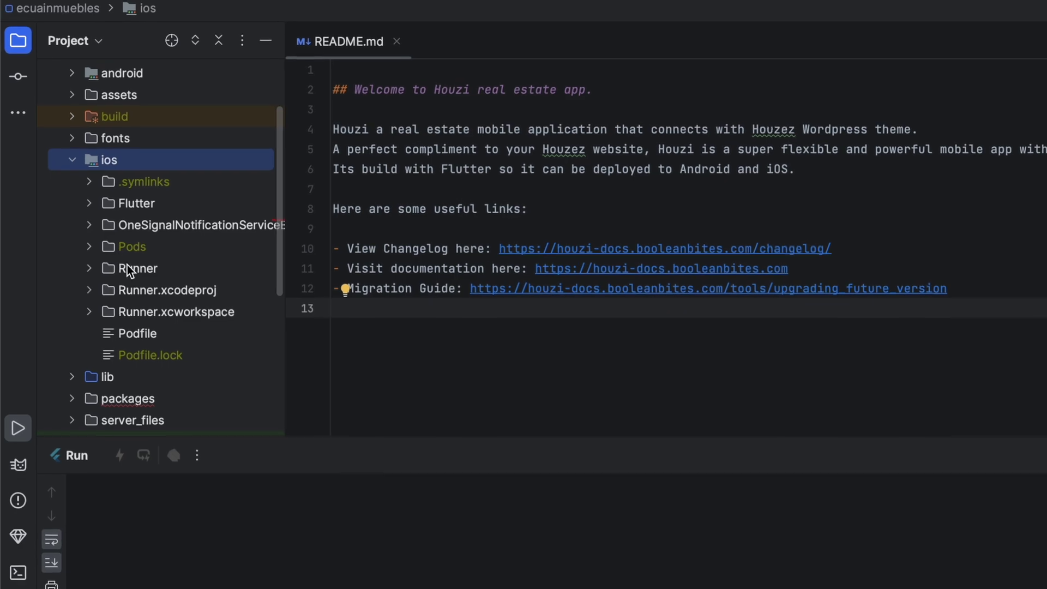
pyautogui.click(109, 342)
pyautogui.click(95, 270)
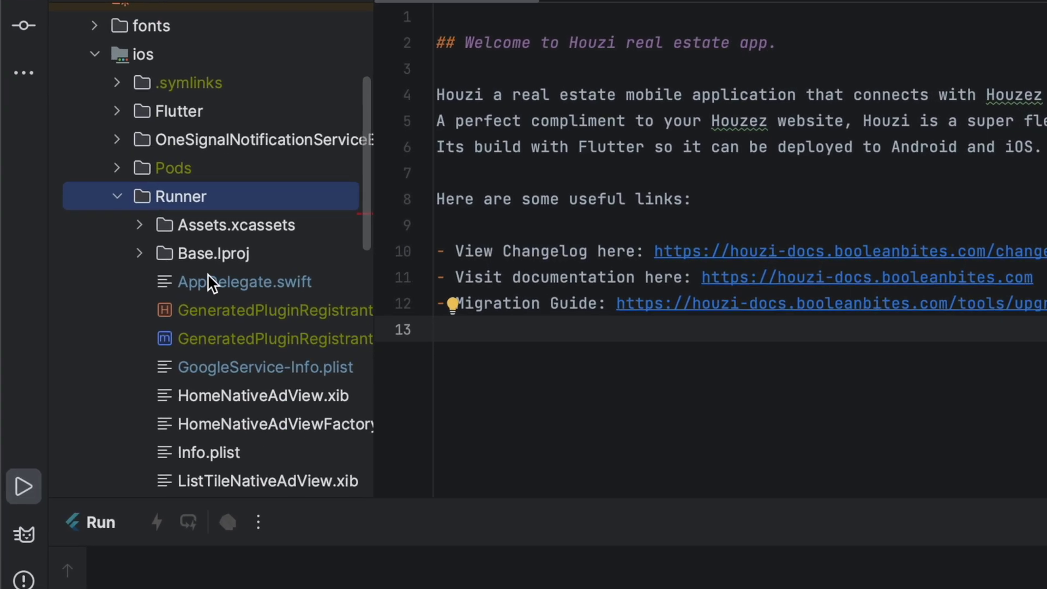
pyautogui.doubleClick(259, 287)
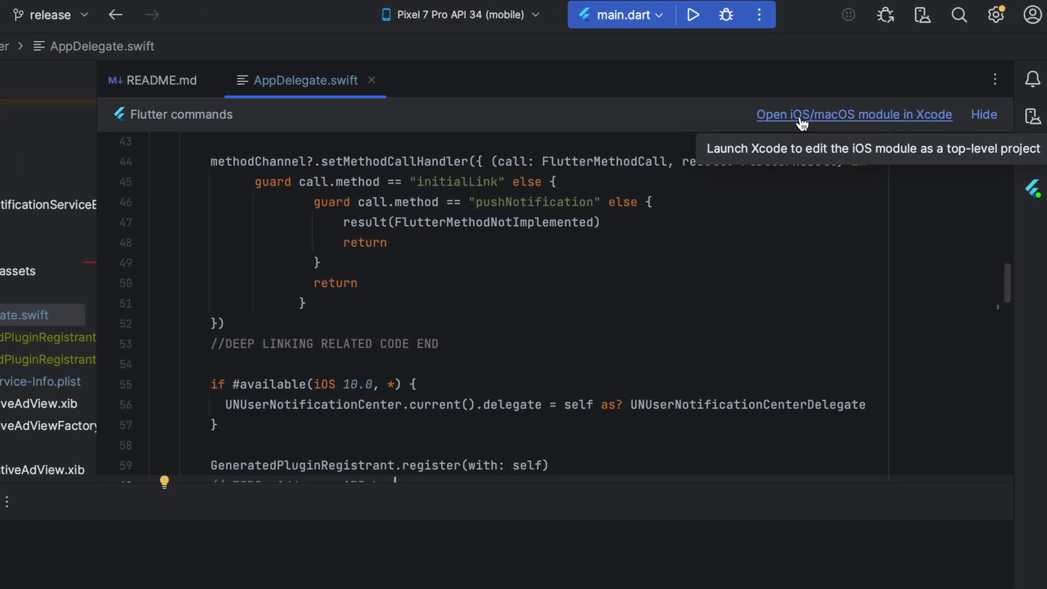
pyautogui.click(771, 131)
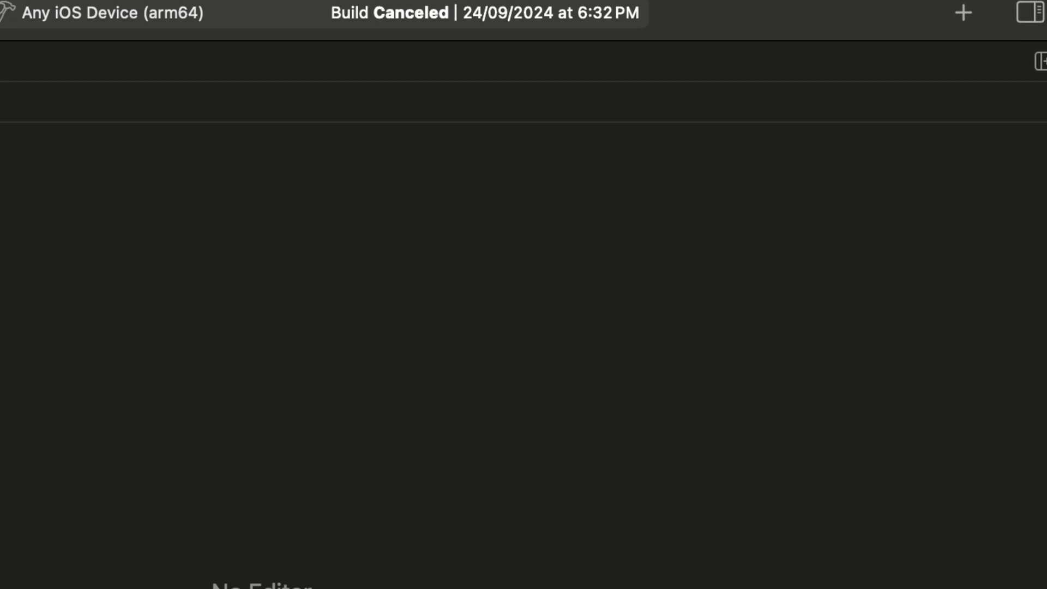
# Step: Show the URL Types in the Runner target's Info settings and select the Google Login Scheme's URL Schemes value
pyautogui.click(70, 65)
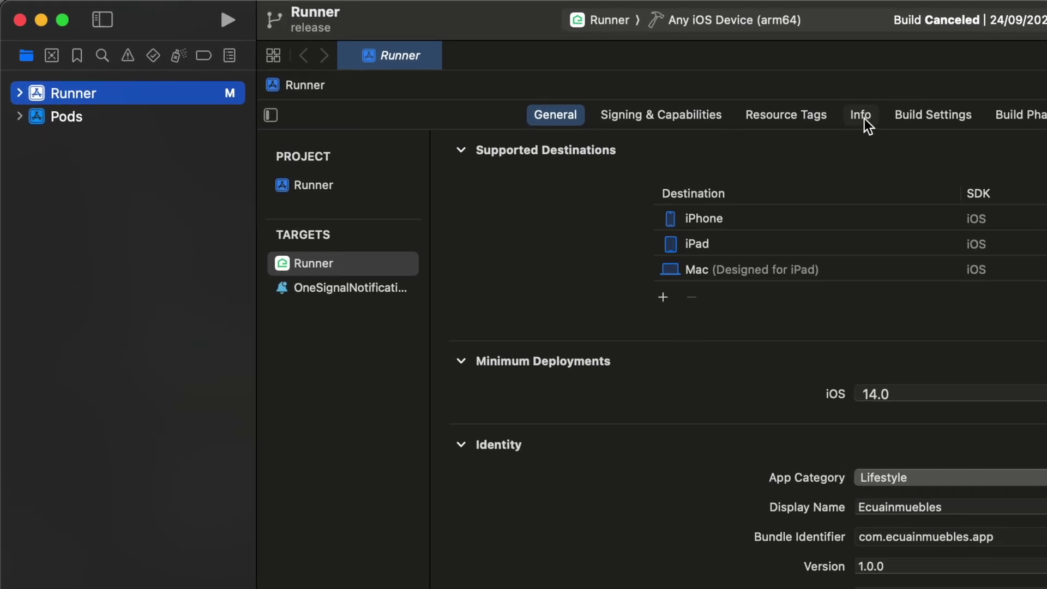
pyautogui.click(906, 122)
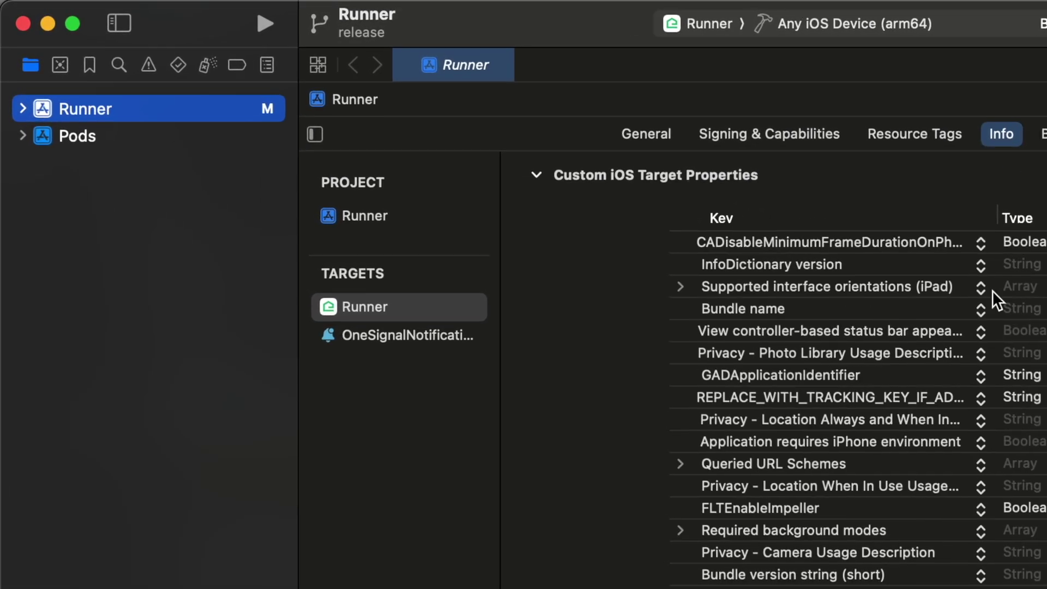
pyautogui.click(482, 159)
pyautogui.click(536, 340)
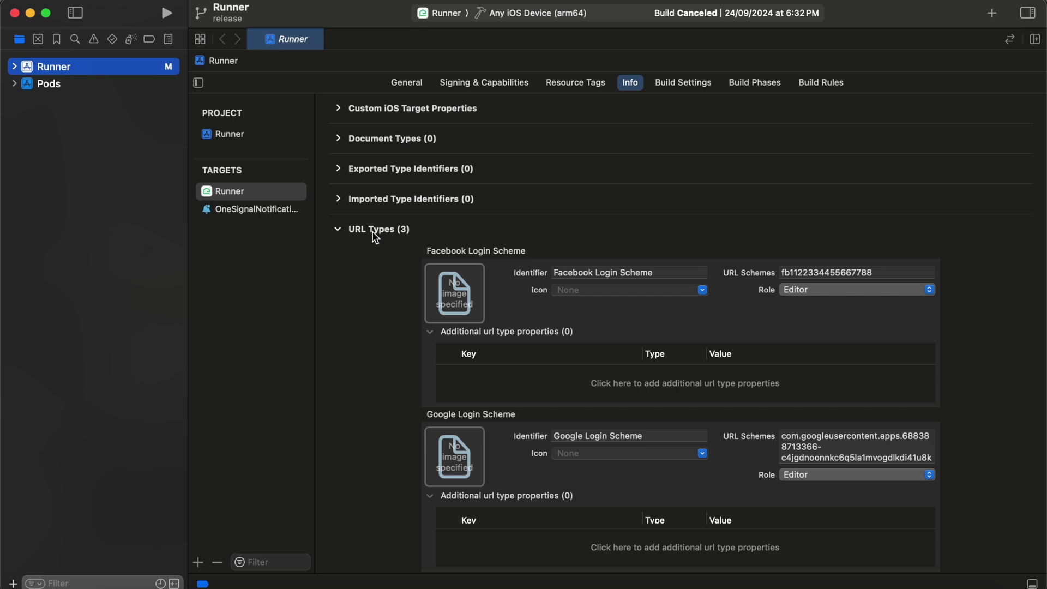
pyautogui.click(855, 454)
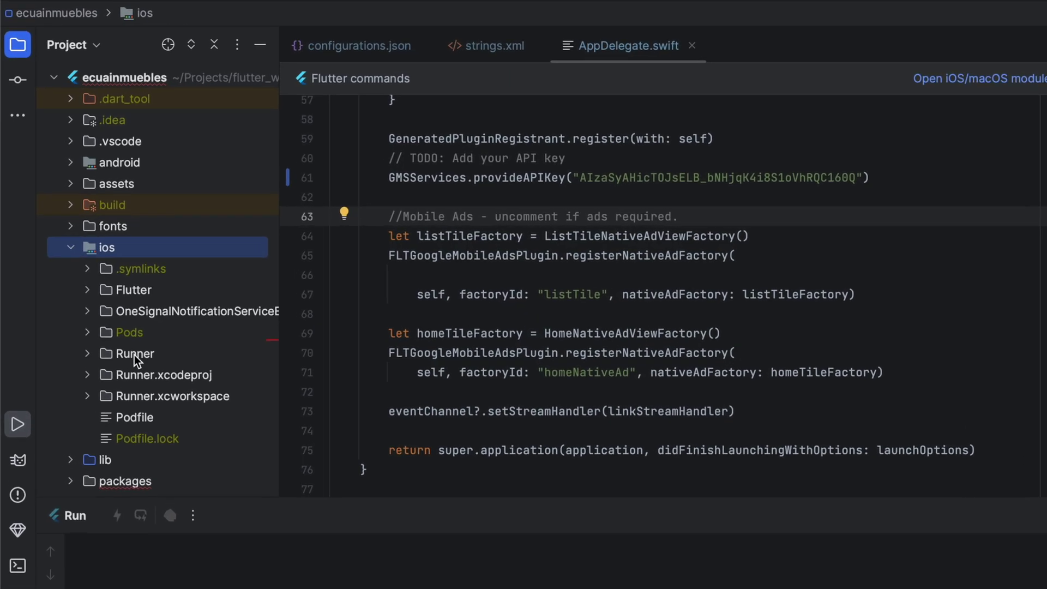
# Step: Switch to Android Studio, open GoogleService-Info.plist from ios/Runner, and go to its REVERSED_CLIENT_ID value
pyautogui.click(134, 355)
pyautogui.click(87, 353)
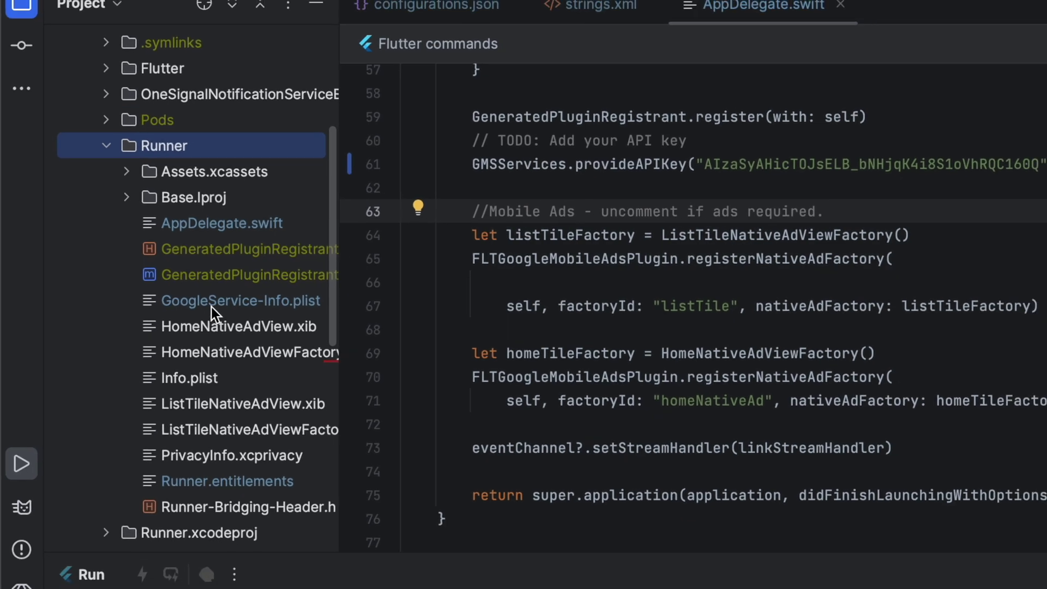
pyautogui.doubleClick(237, 301)
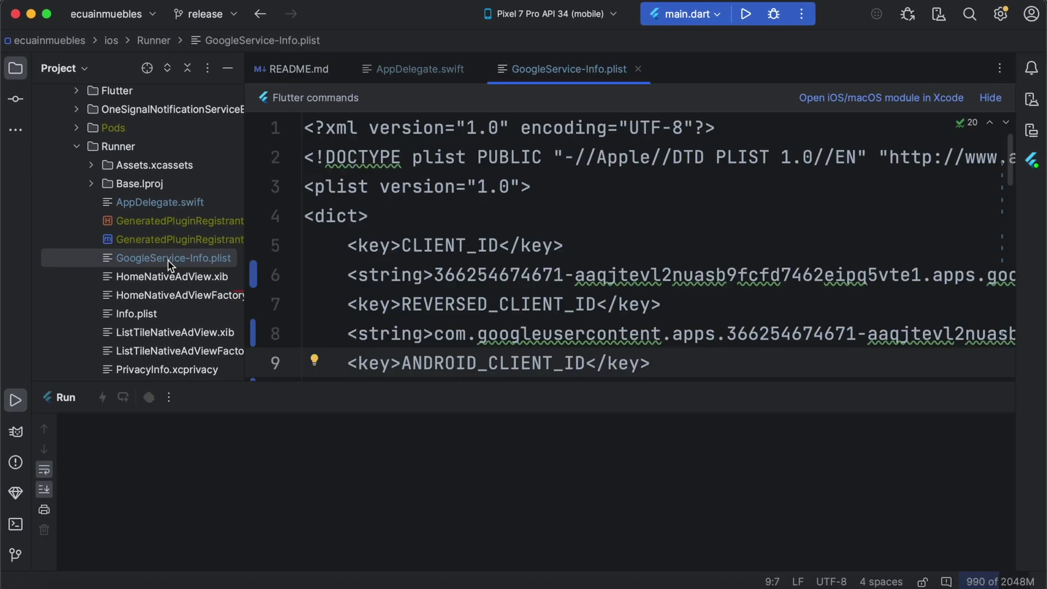
pyautogui.click(169, 262)
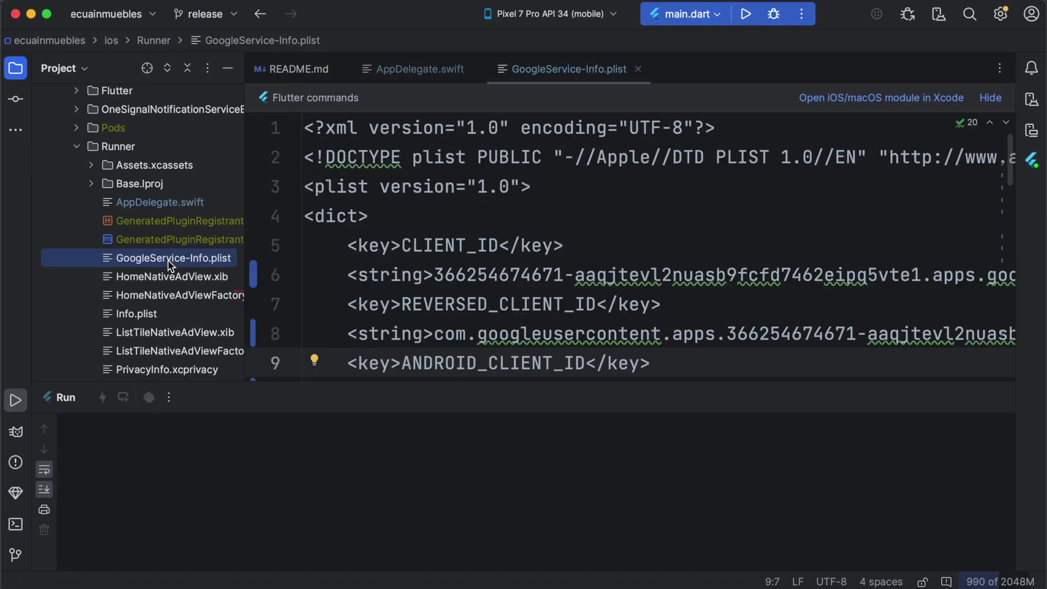
pyautogui.doubleClick(431, 304)
pyautogui.click(436, 335)
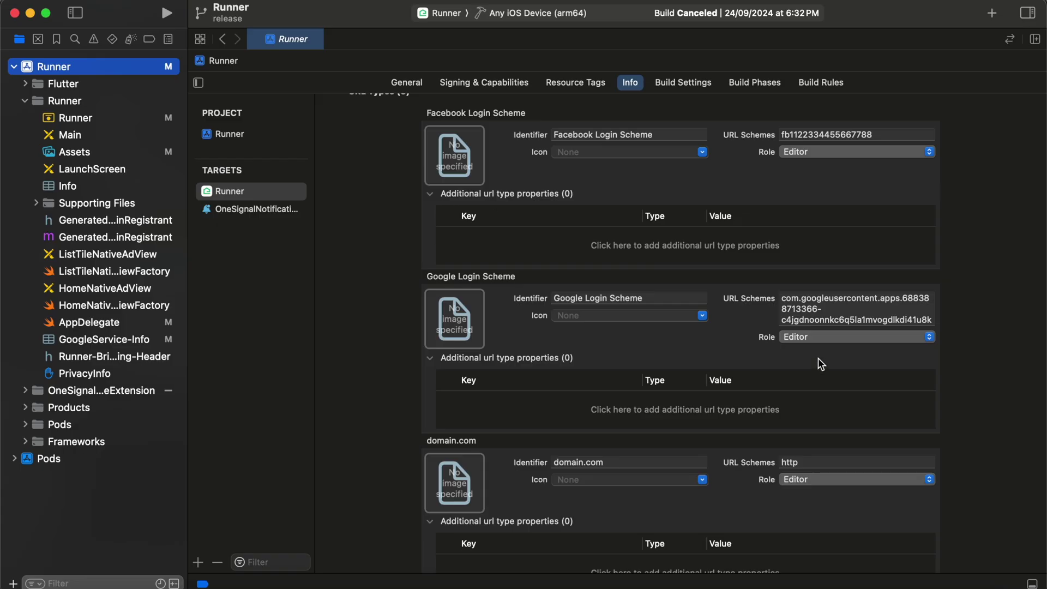
# Step: Switch to Xcode and open the Google Login Scheme's URL Schemes value for editing
pyautogui.click(819, 303)
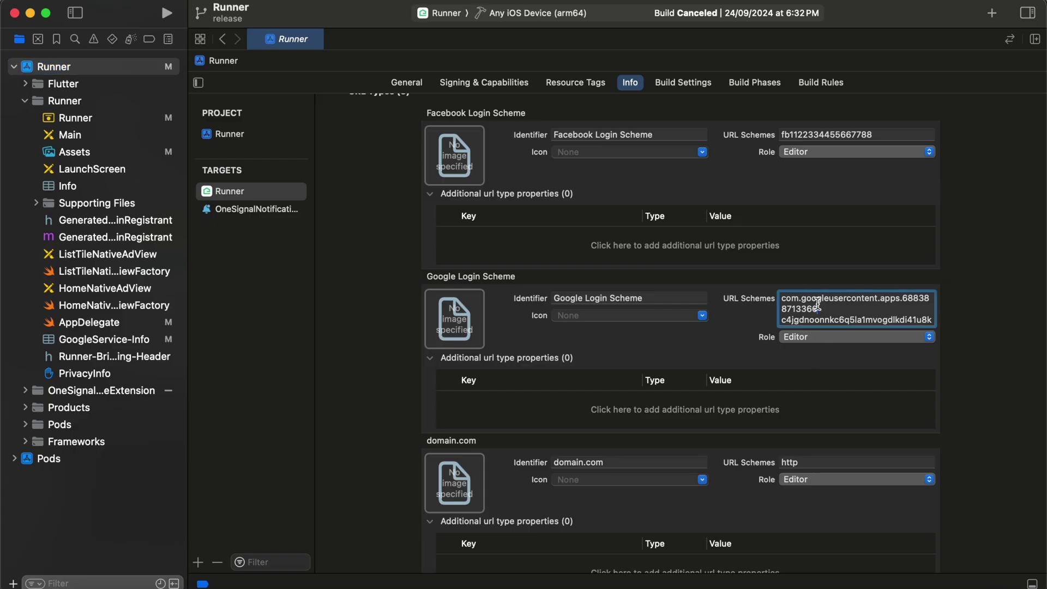